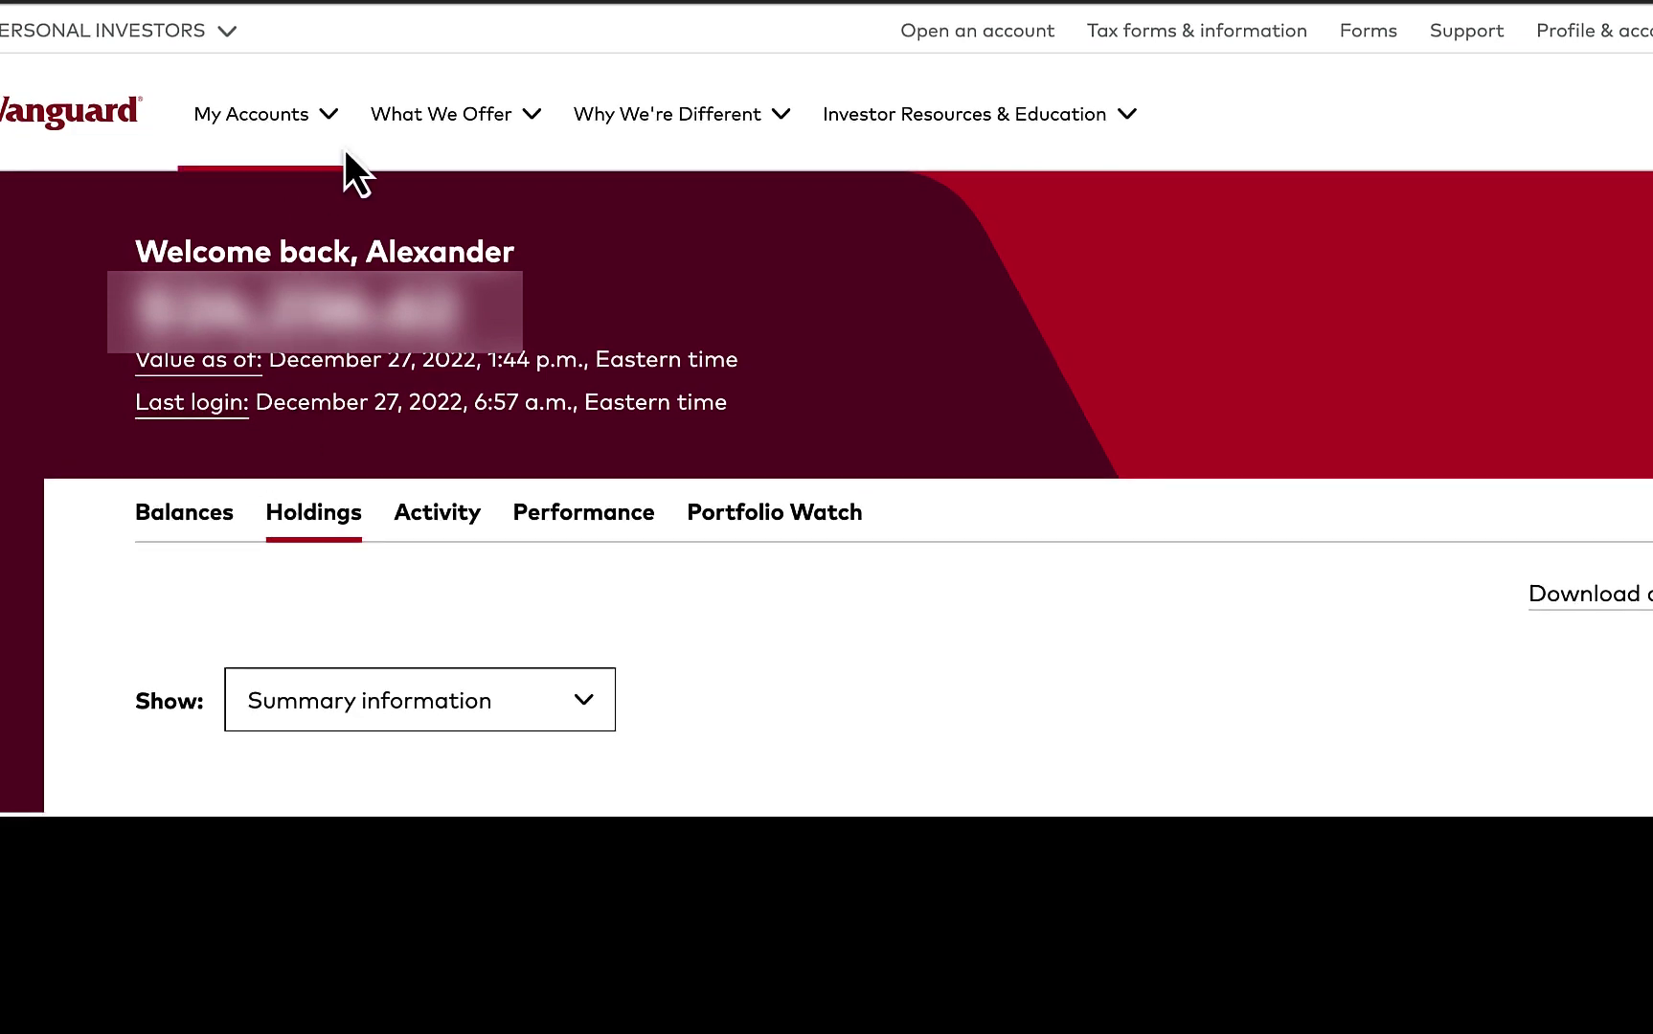
# Step: Go to My Accounts > Buy & sell and scroll to the ETFs & stocks Trade options section
pyautogui.click(328, 134)
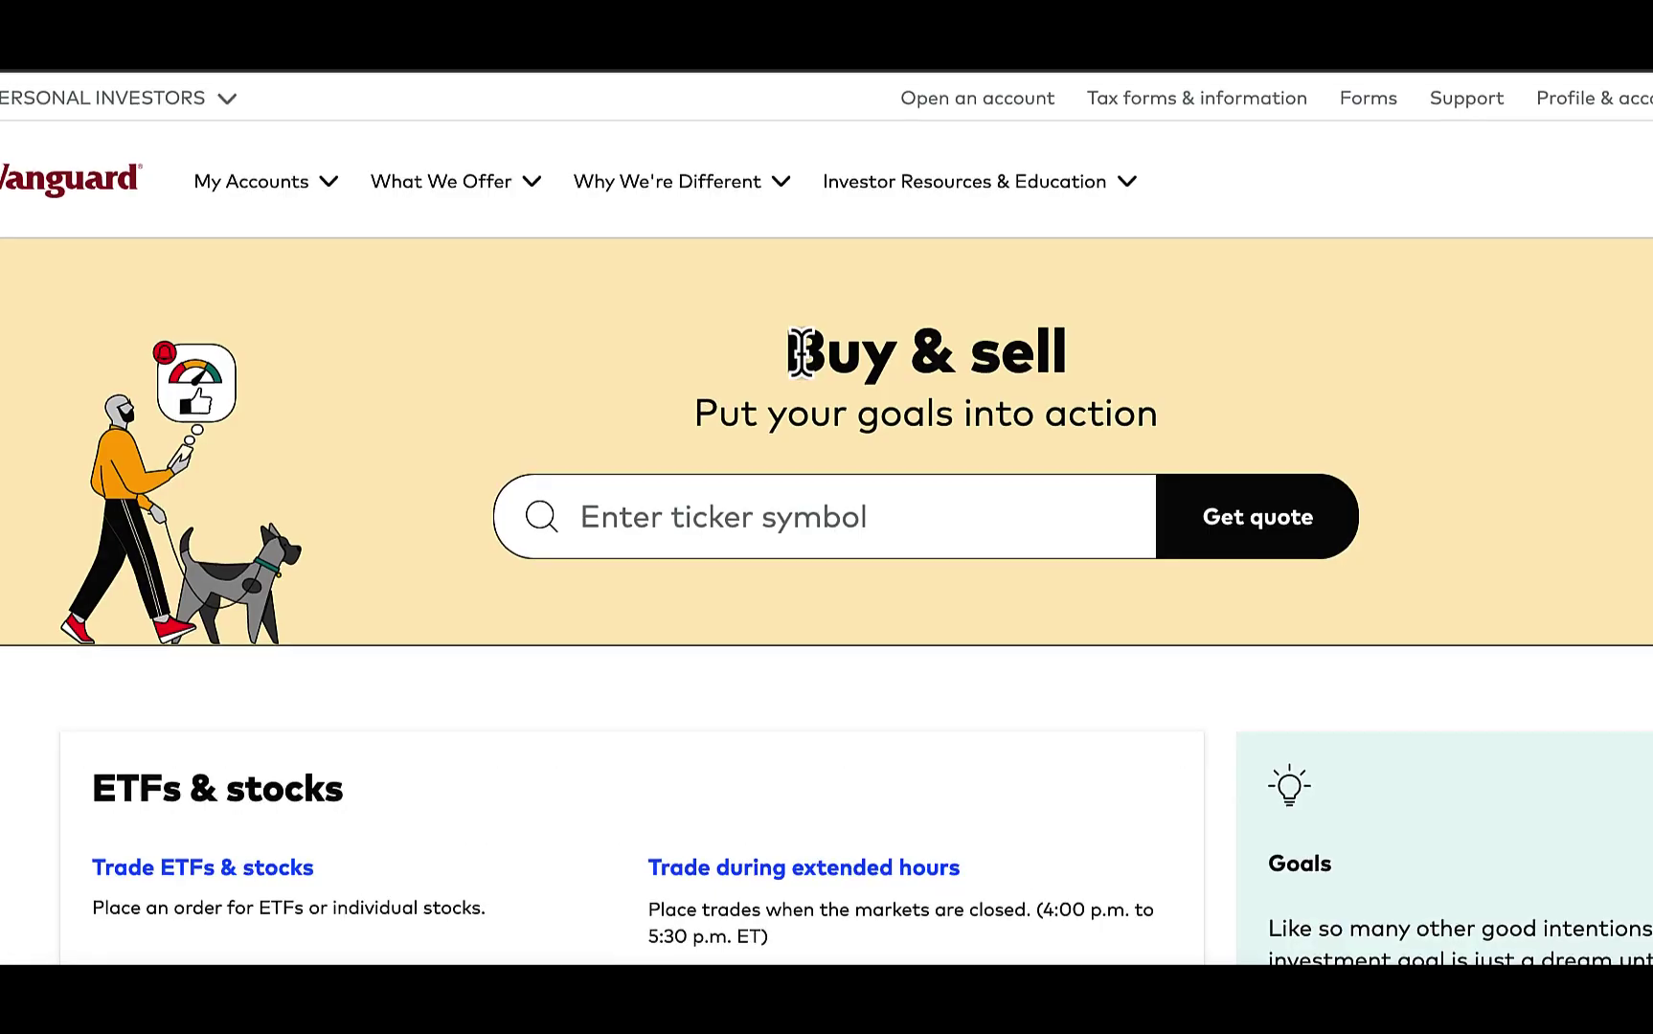
pyautogui.scroll(-8, 802, 353)
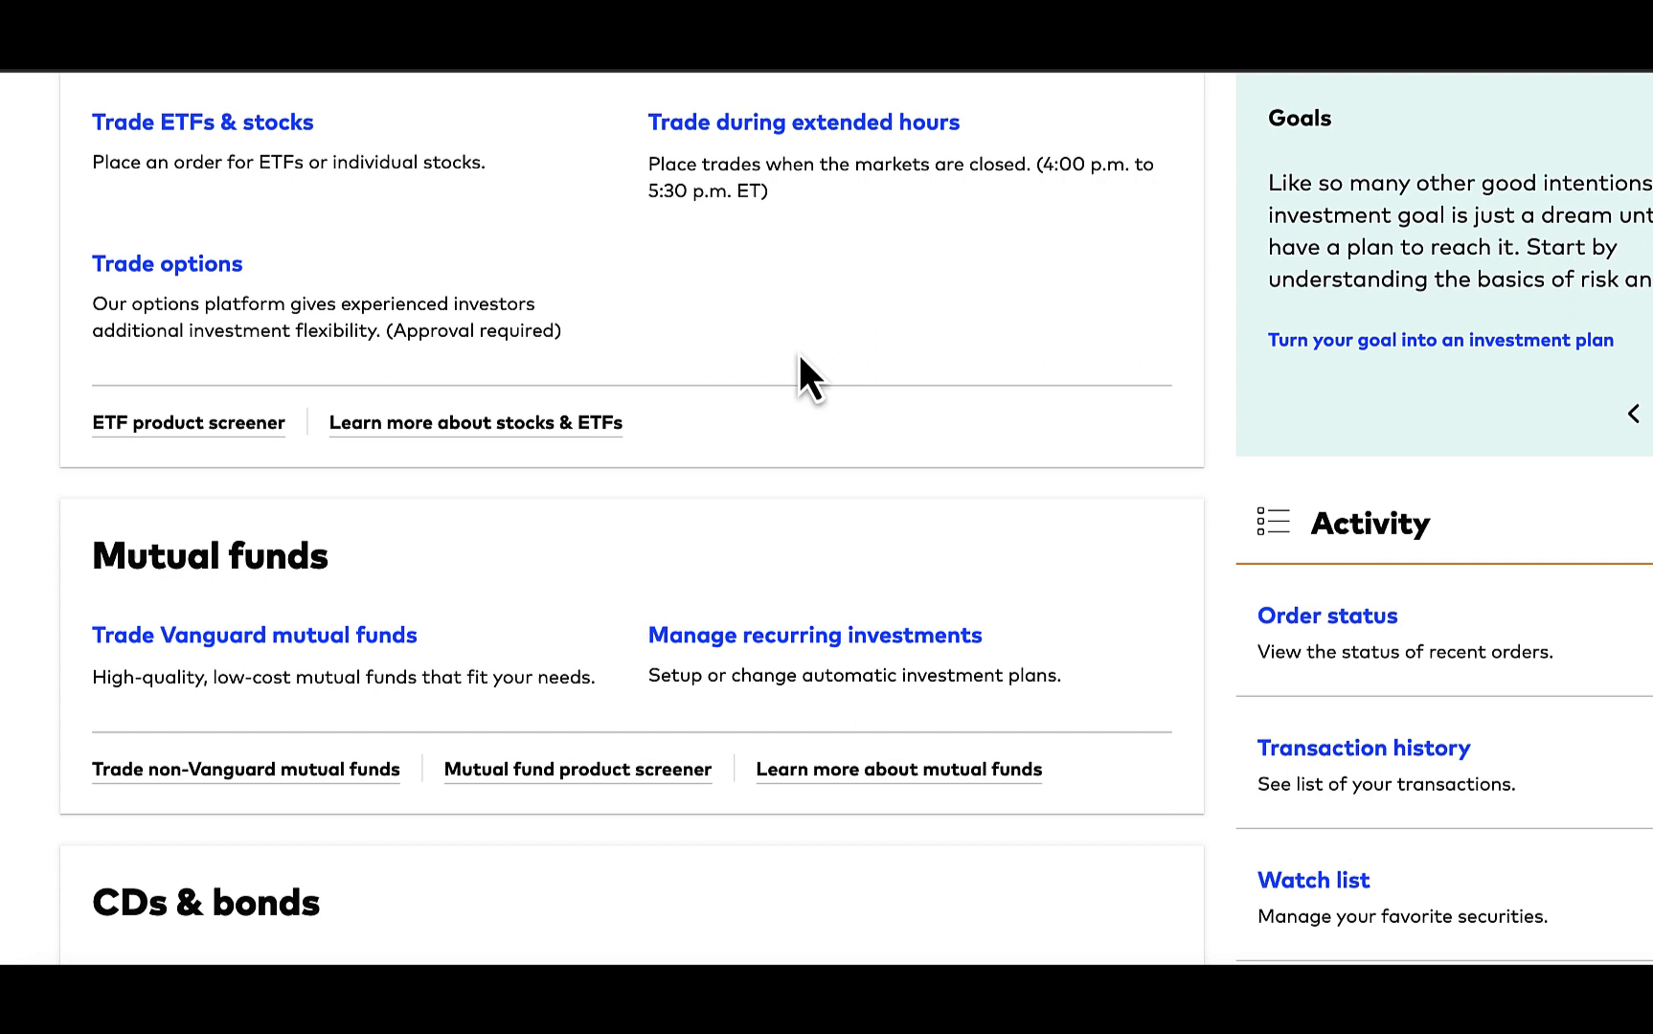
# Step: Set up a Call order, Sell to open (covered calls only), on Apple Inc (AAPL)
pyautogui.click(217, 291)
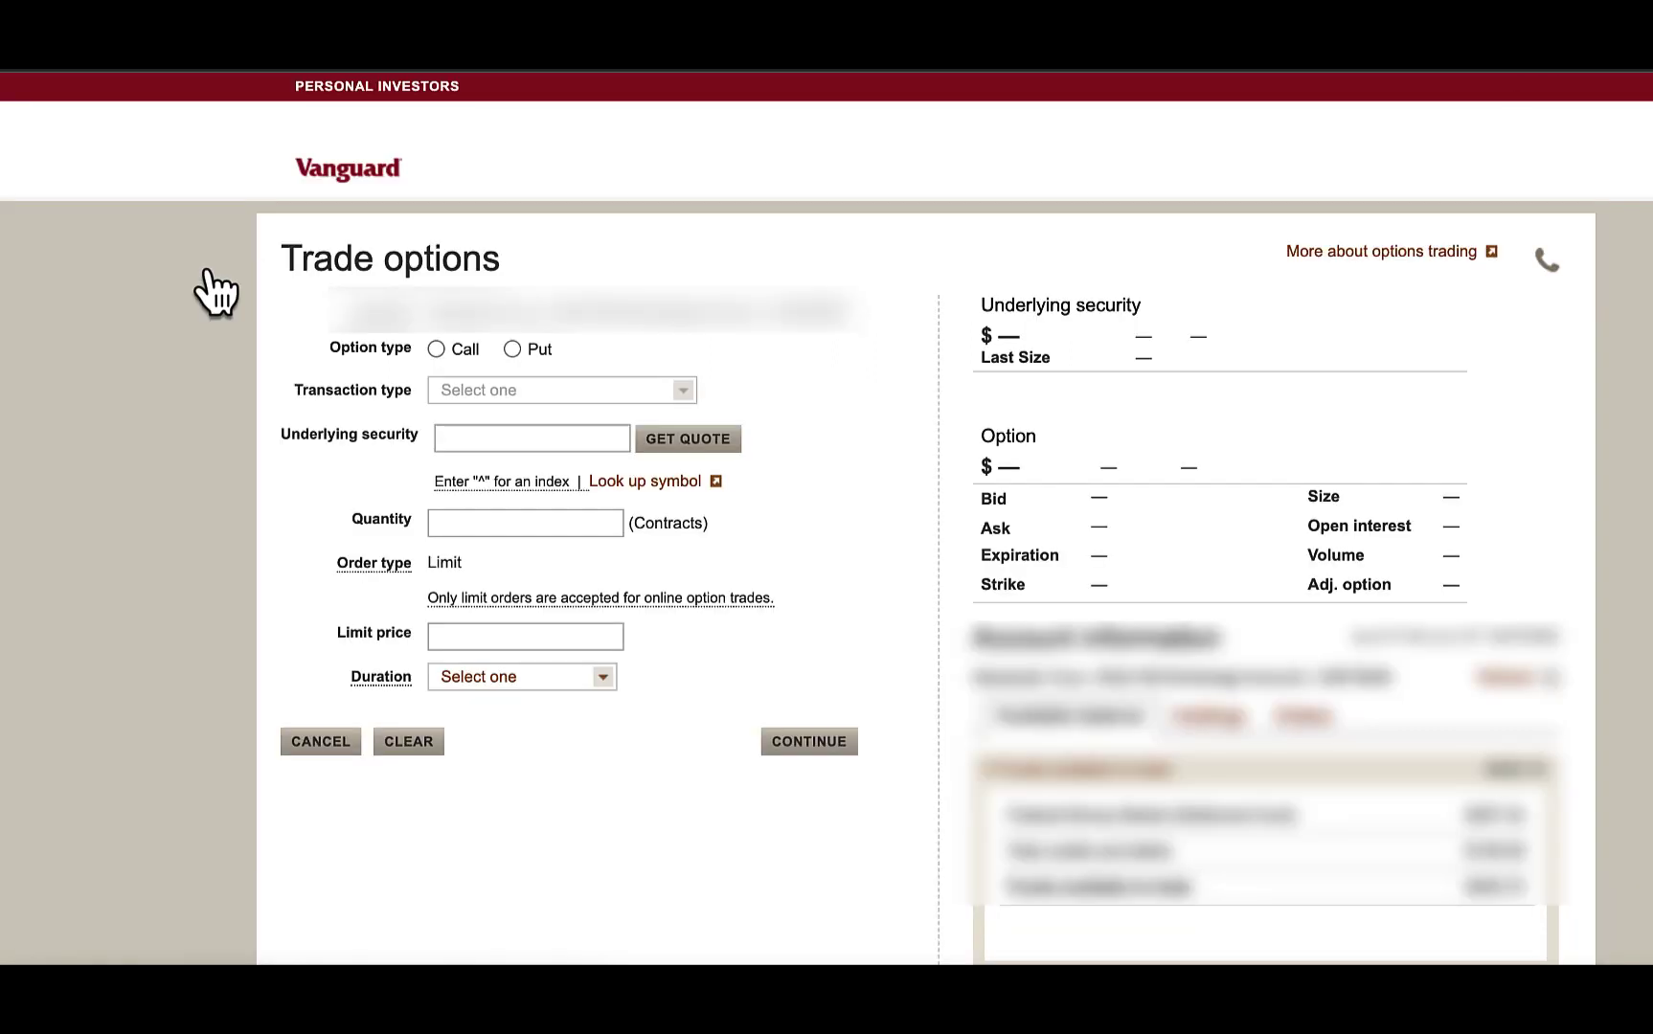
pyautogui.click(438, 350)
pyautogui.click(559, 394)
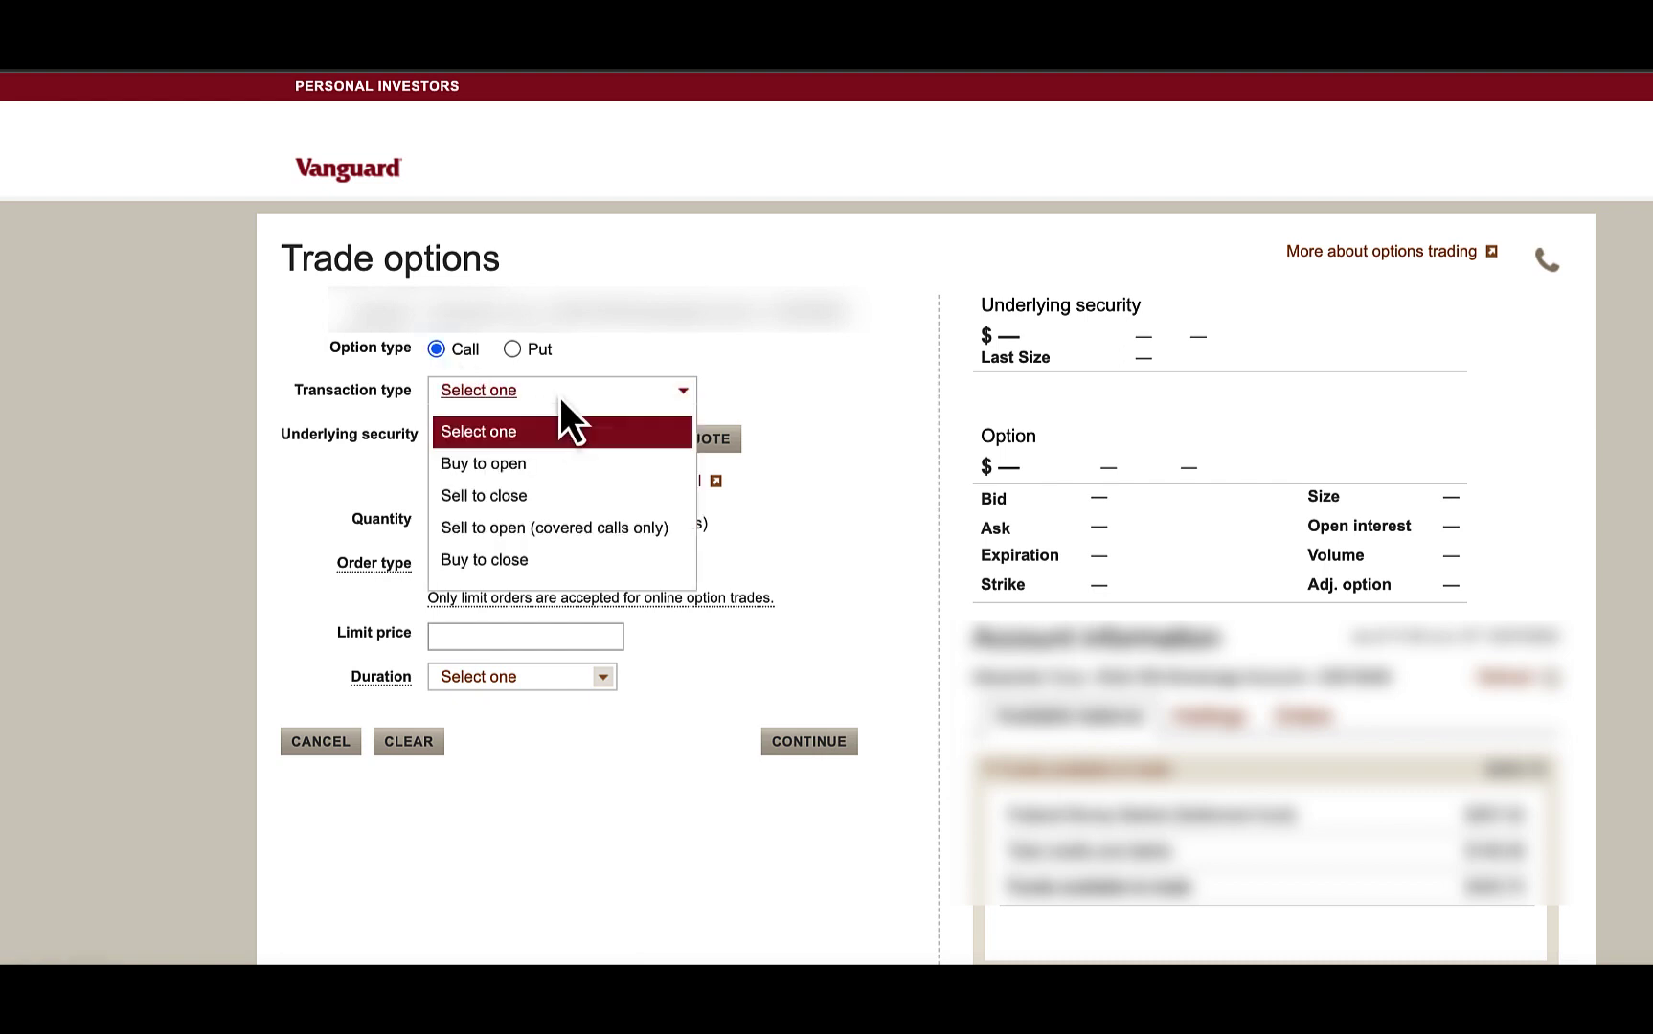
pyautogui.click(572, 525)
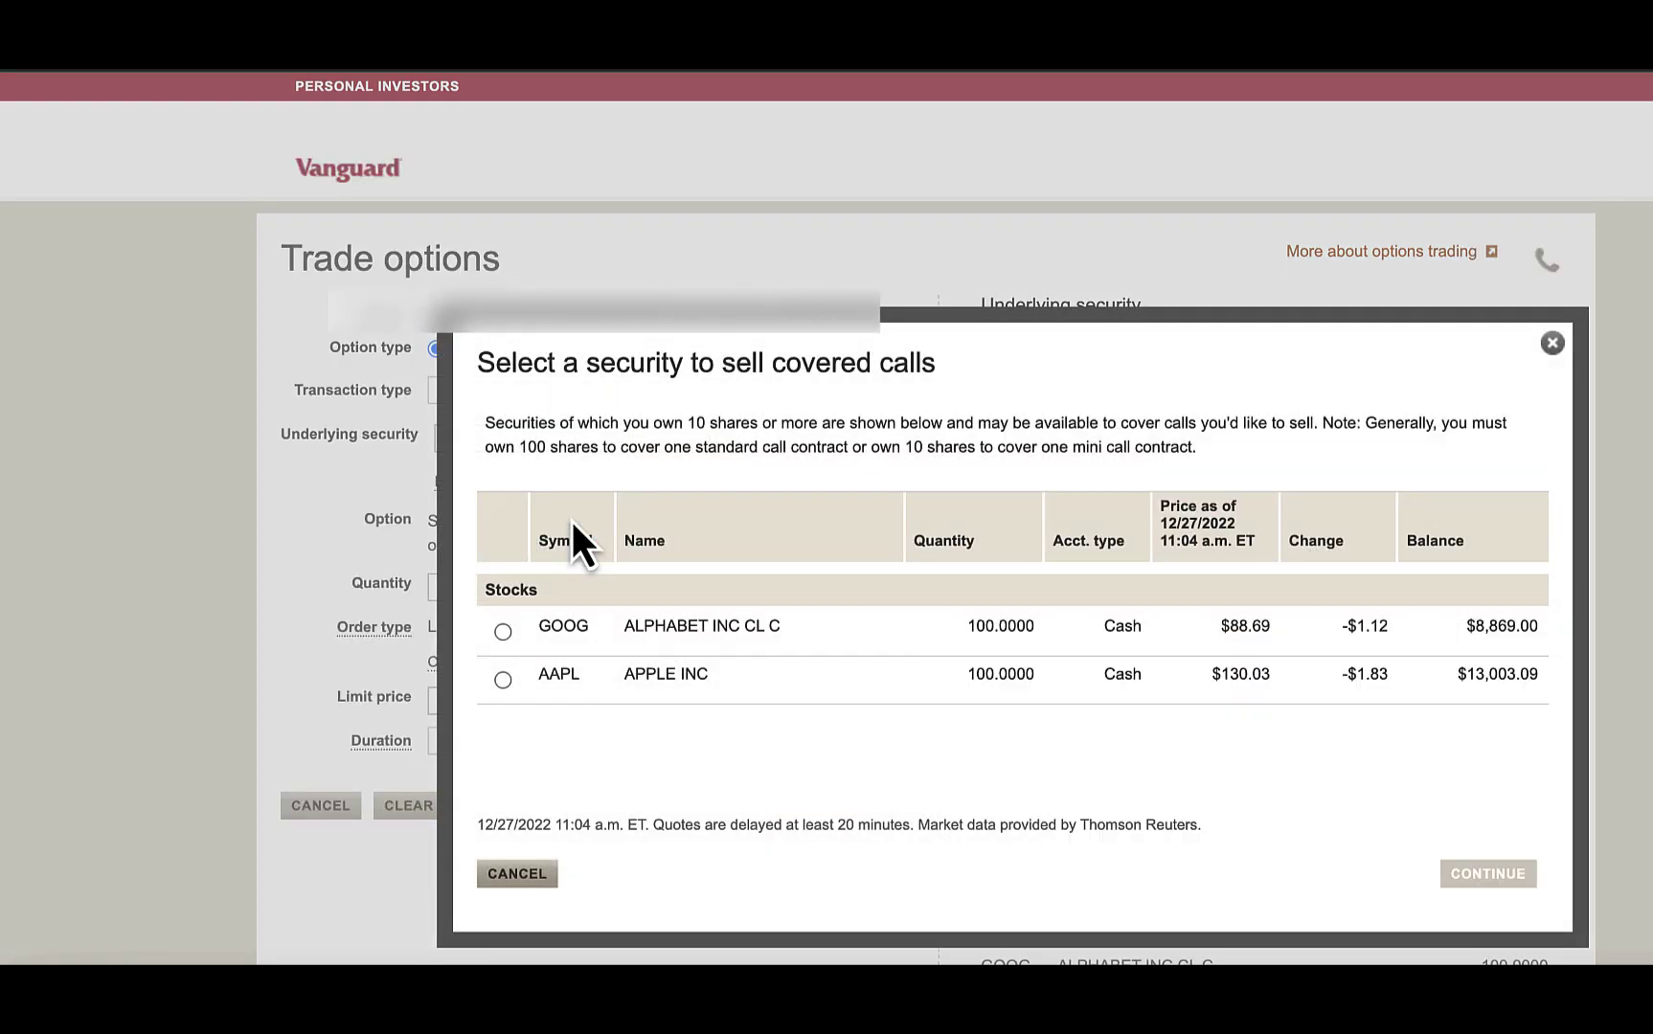
pyautogui.click(503, 679)
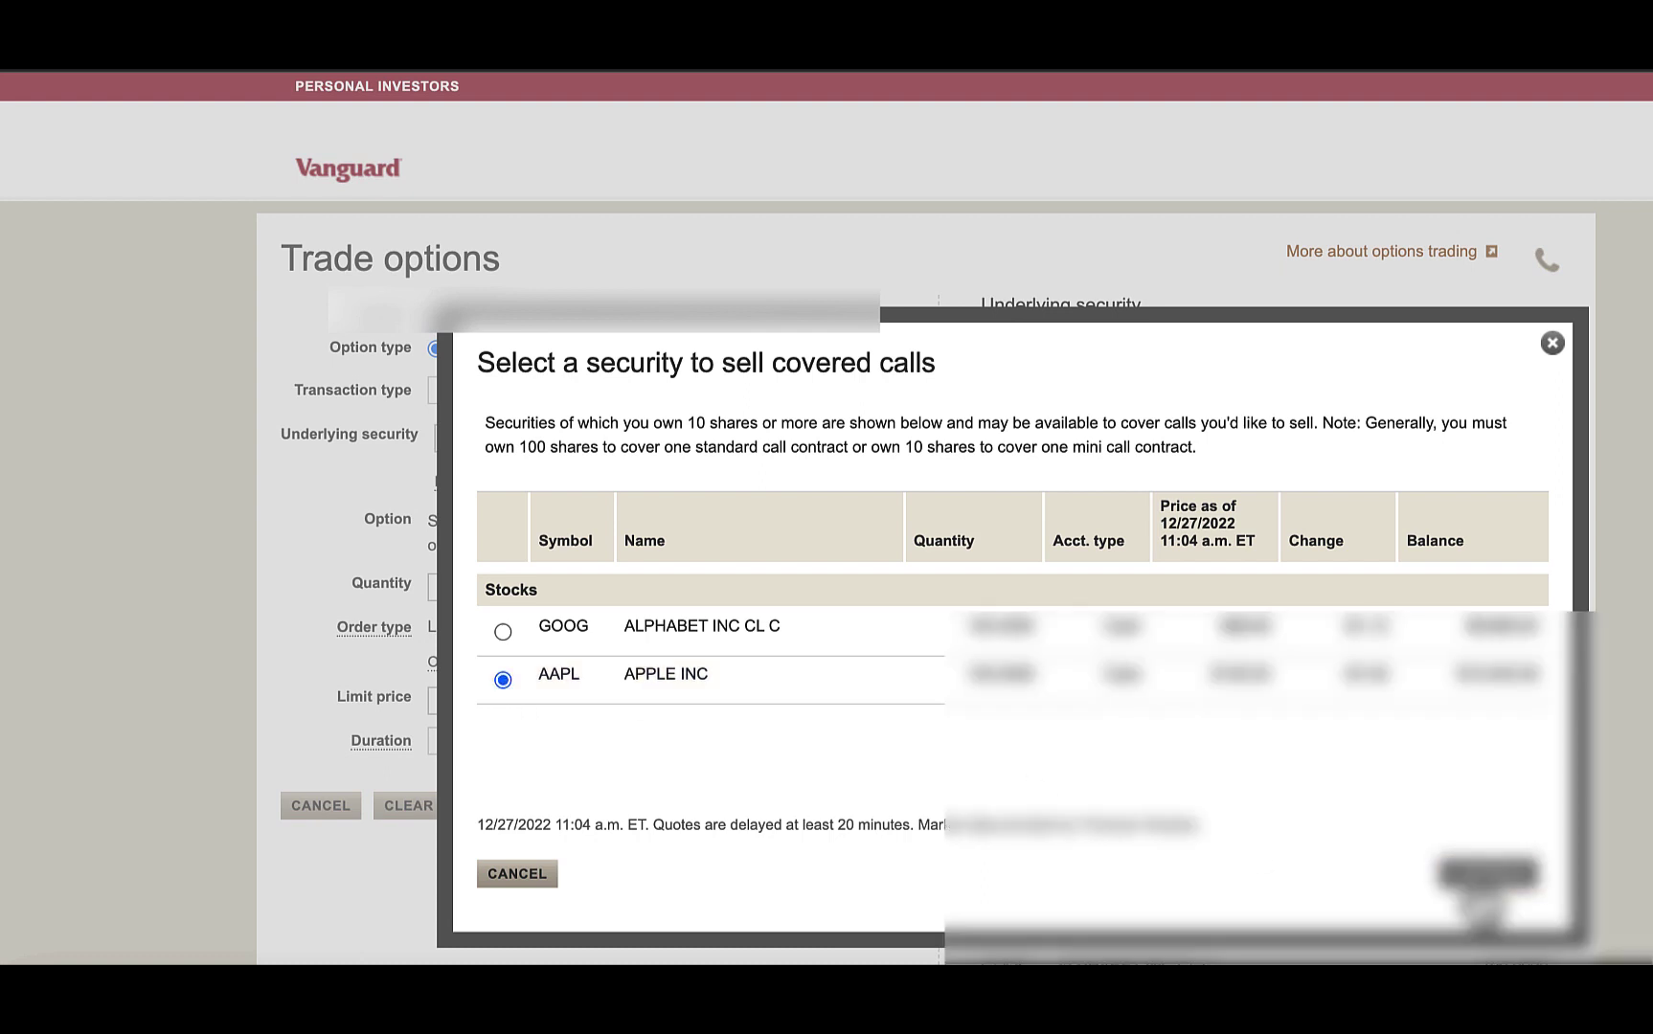
pyautogui.click(1482, 874)
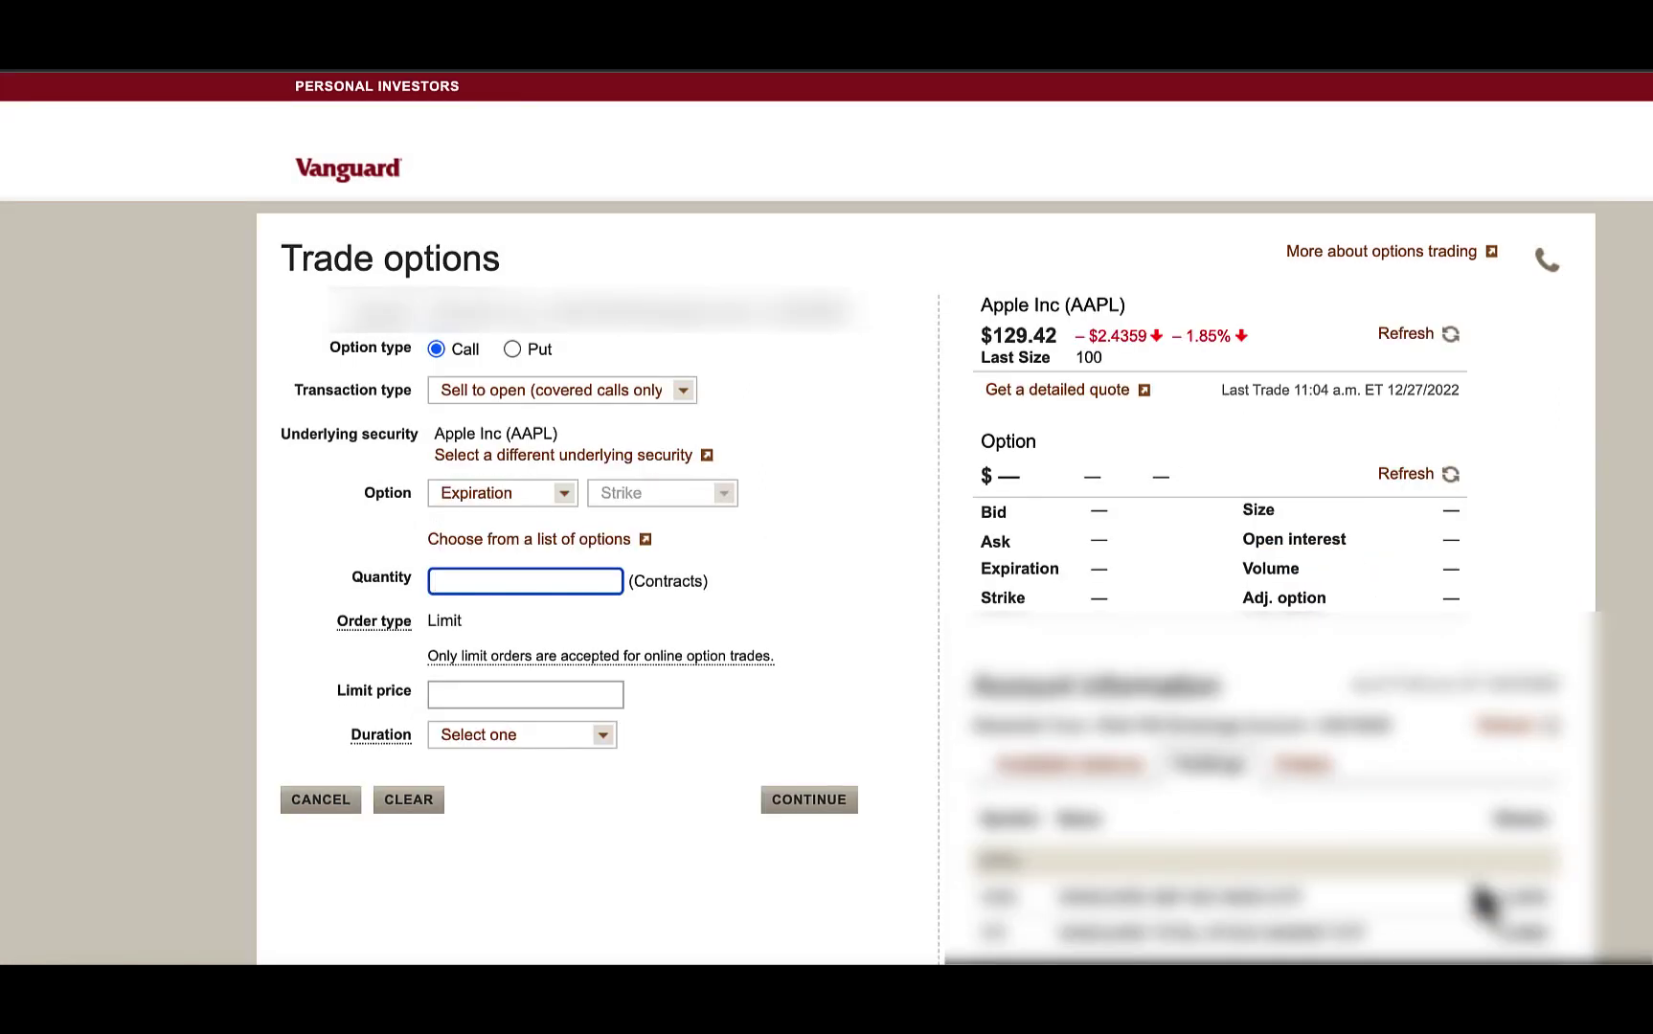
# Step: Choose the 01/20/2023 expiration and $40.00 strike, and enter a quantity of 1 contract
pyautogui.click(562, 500)
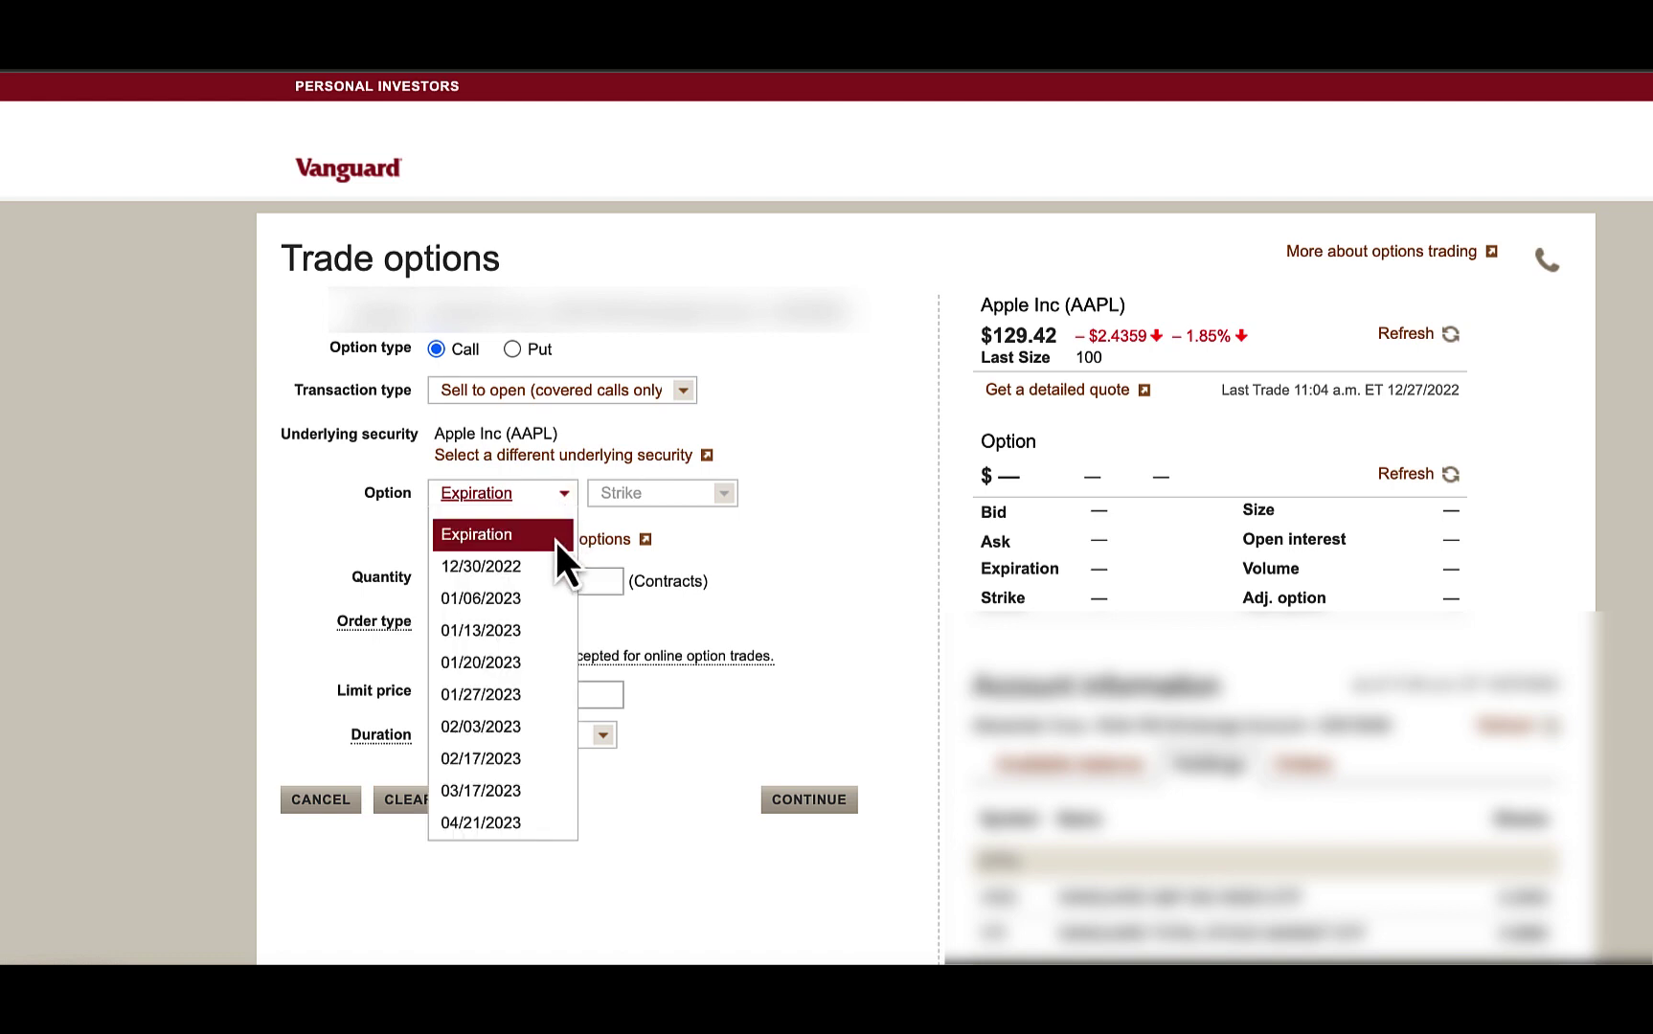
pyautogui.click(519, 659)
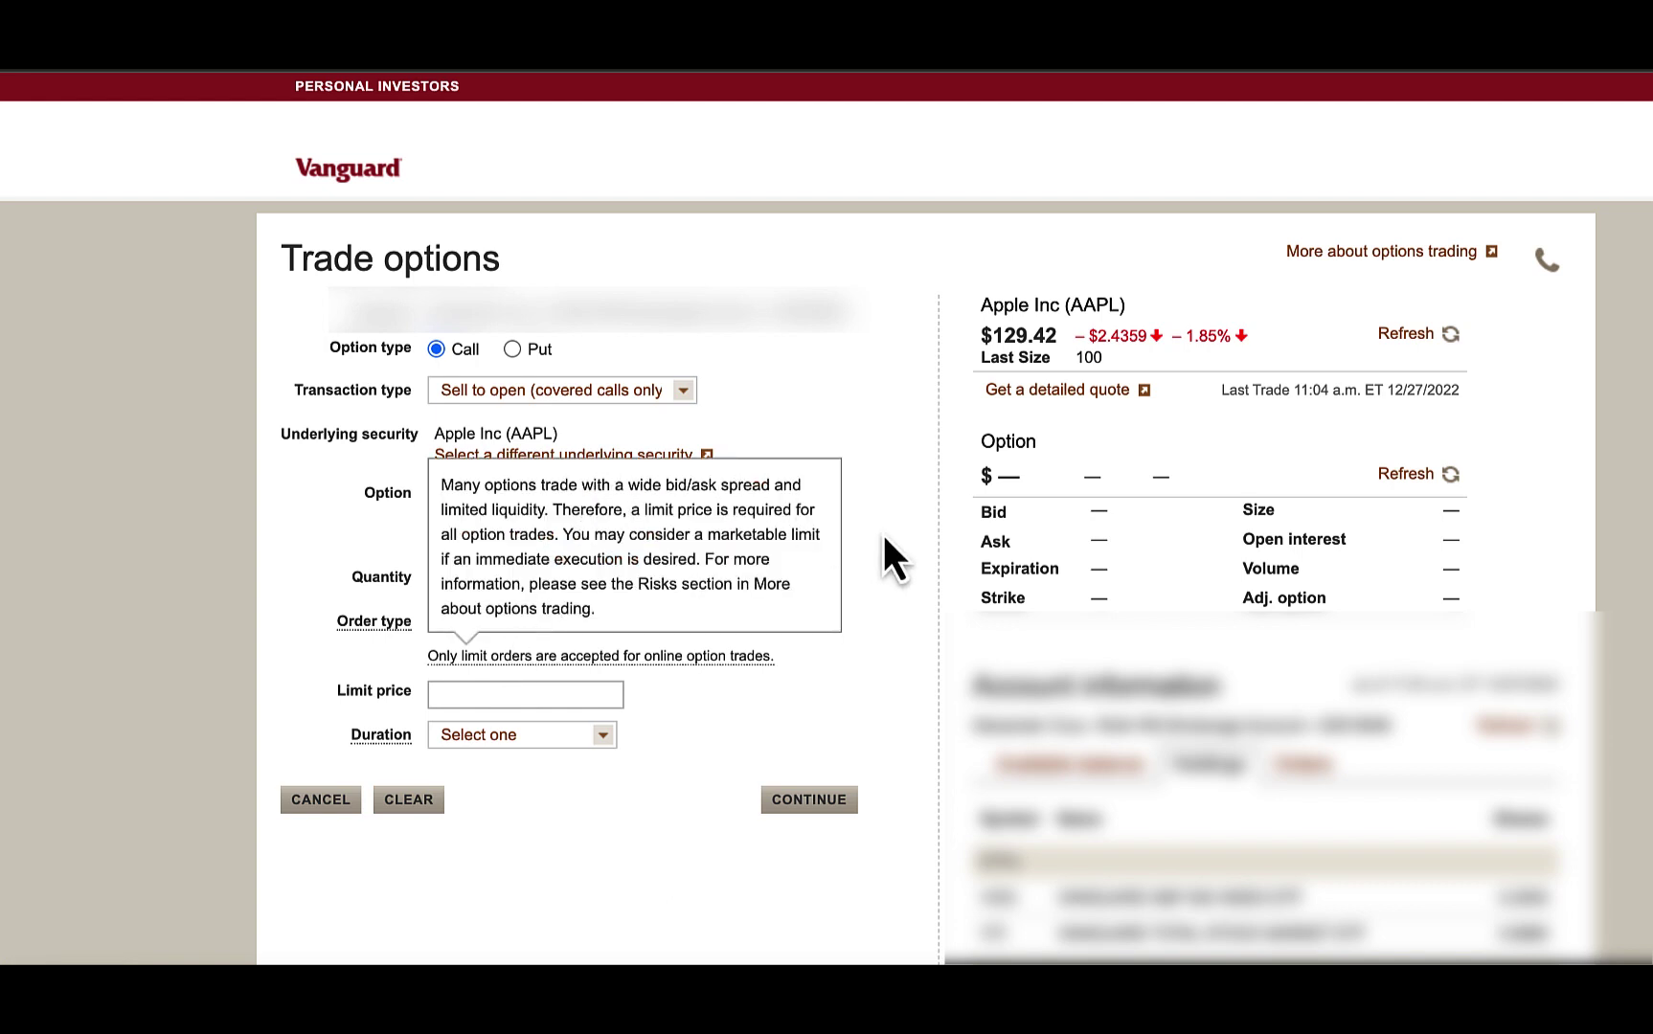
pyautogui.click(697, 493)
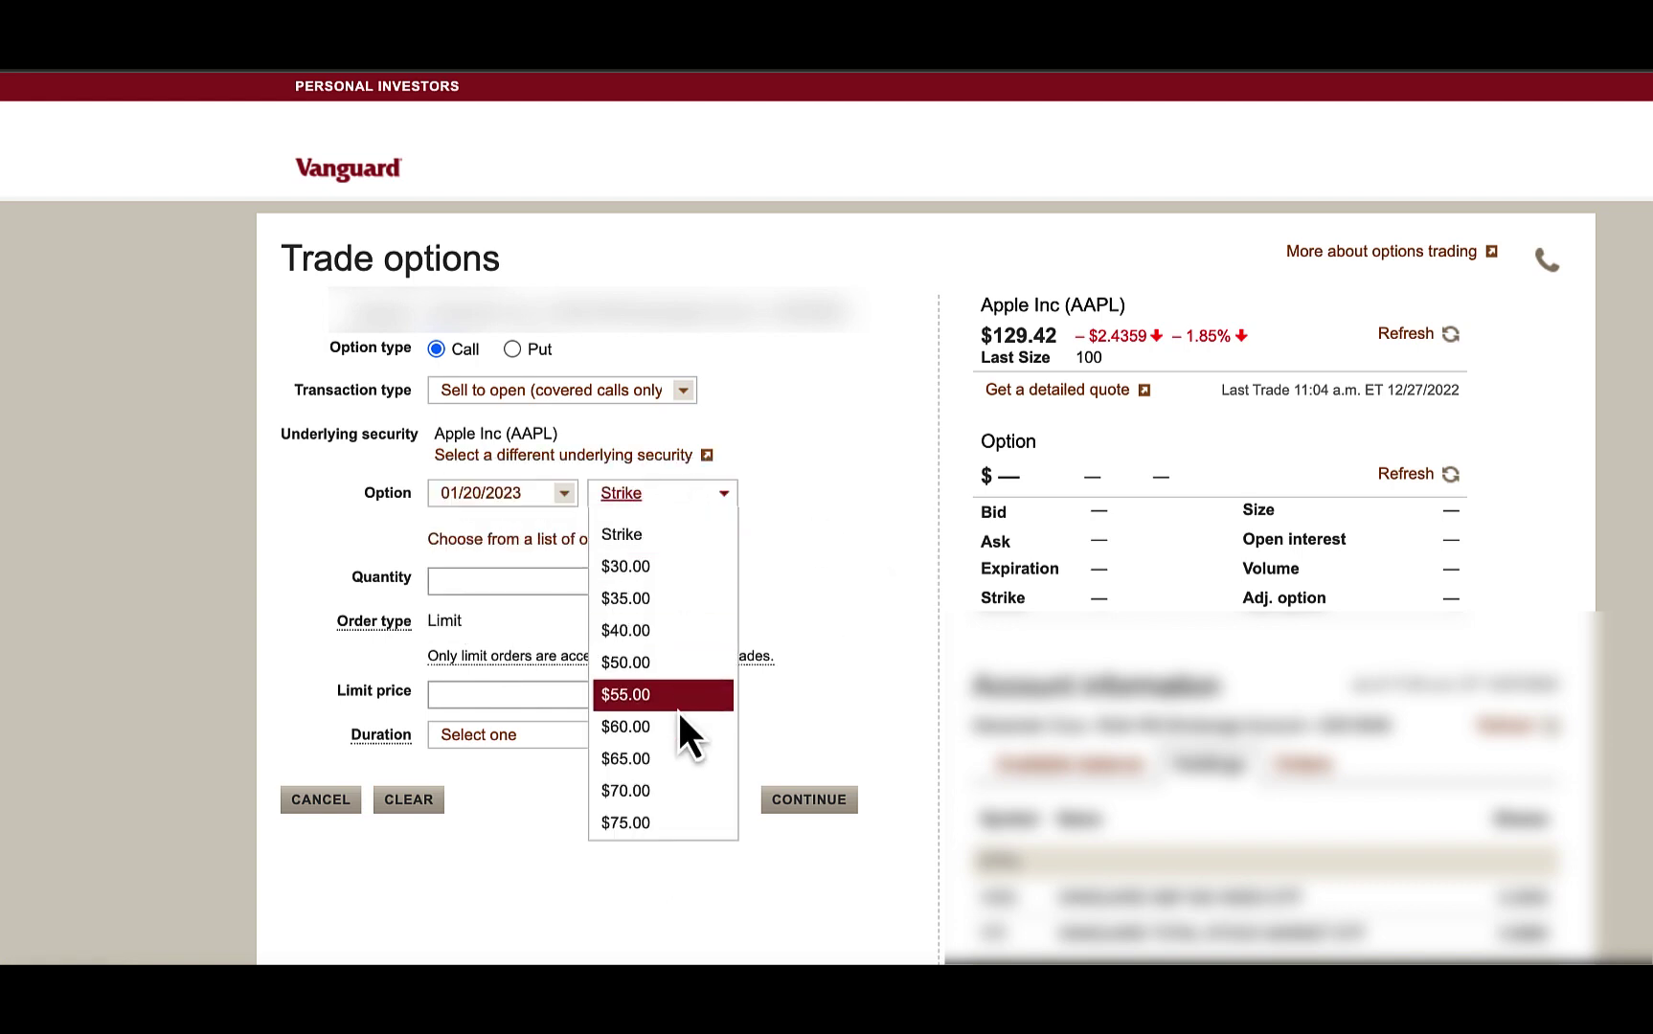
pyautogui.click(679, 639)
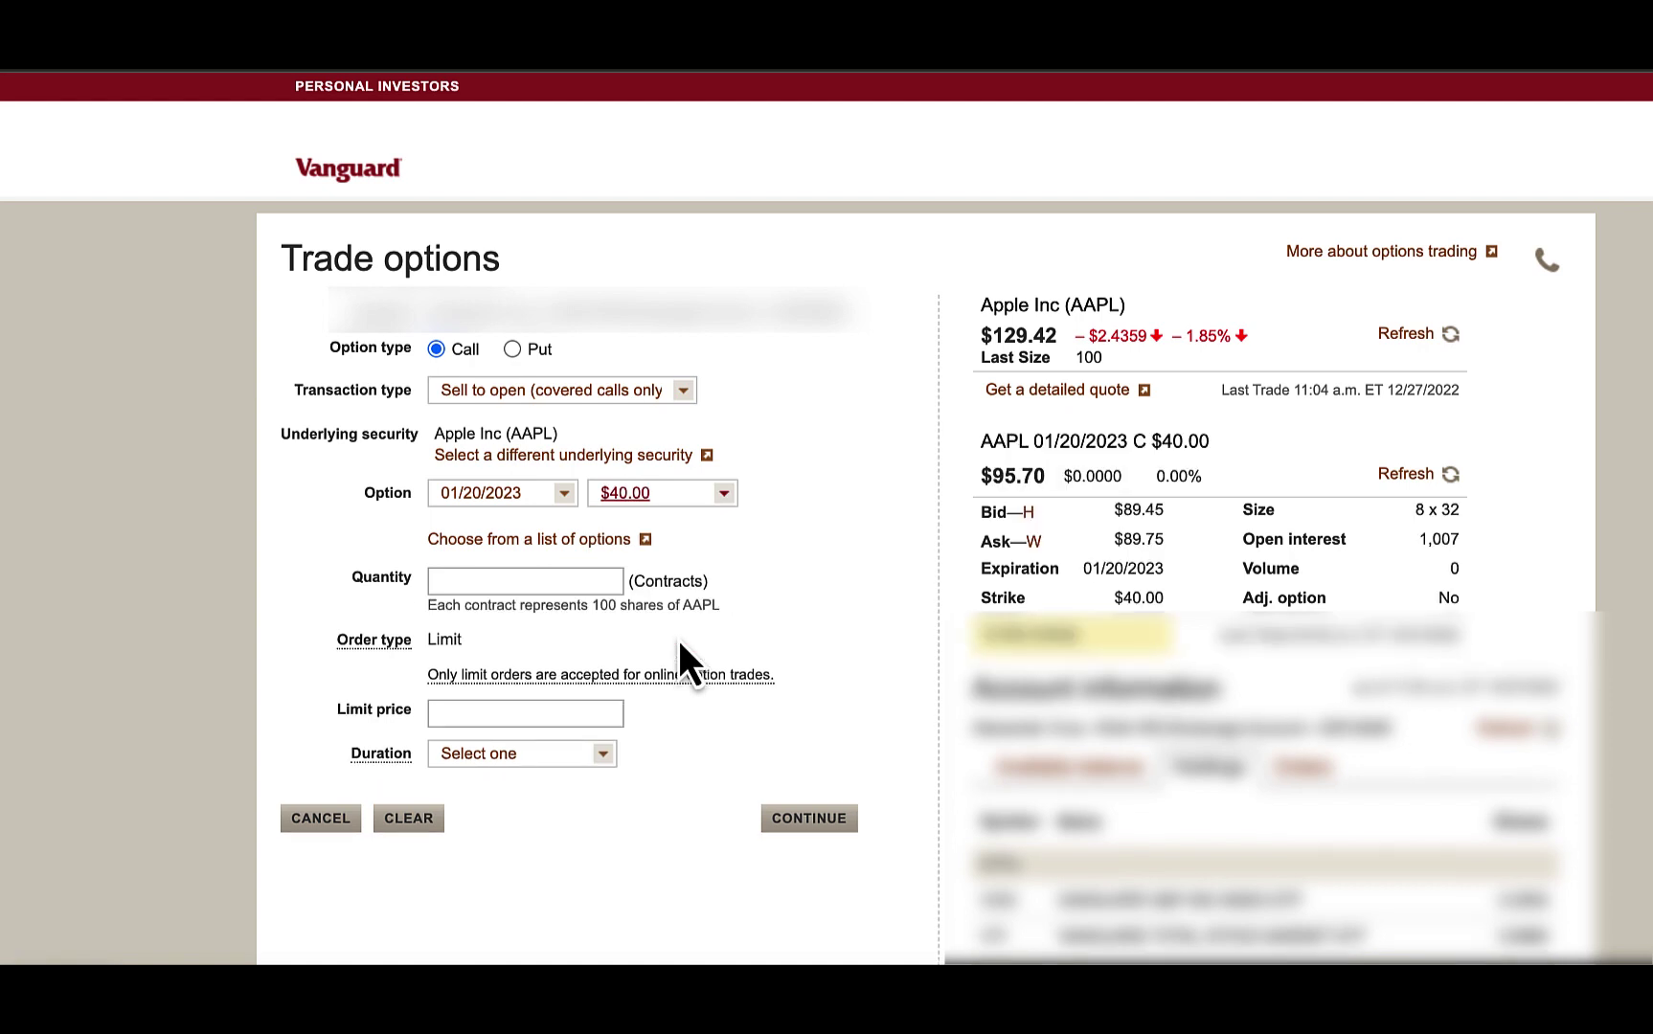
pyautogui.click(556, 581)
pyautogui.write('1')
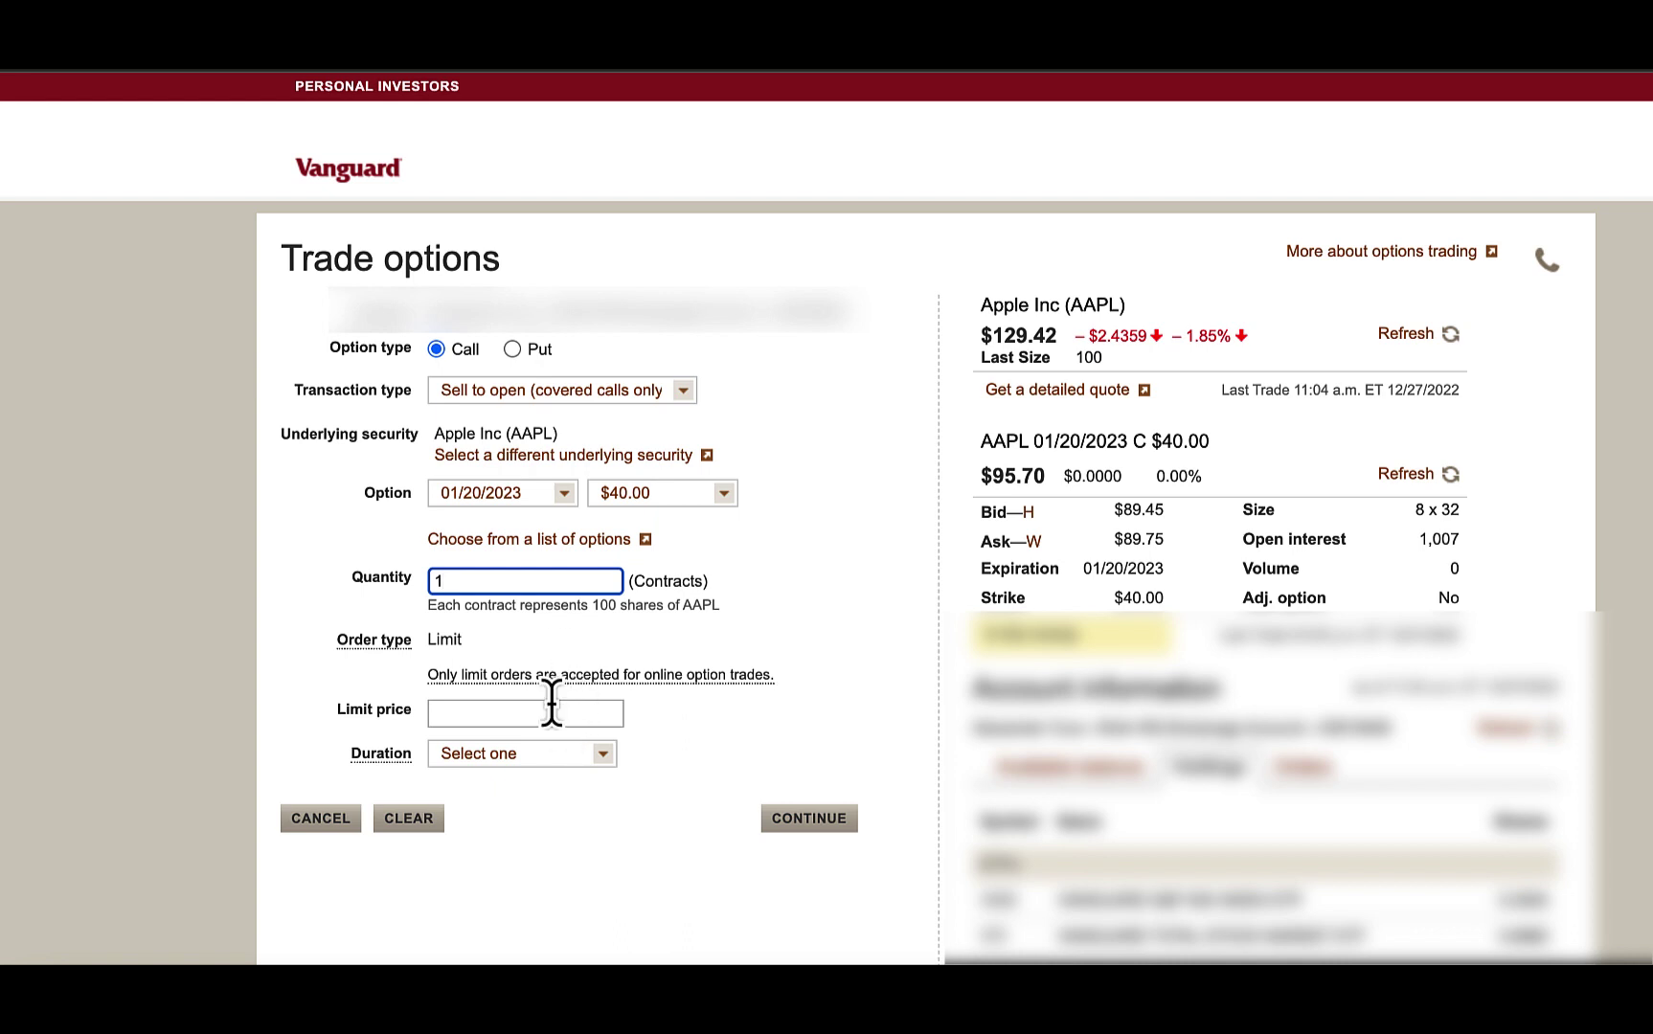
pyautogui.click(550, 711)
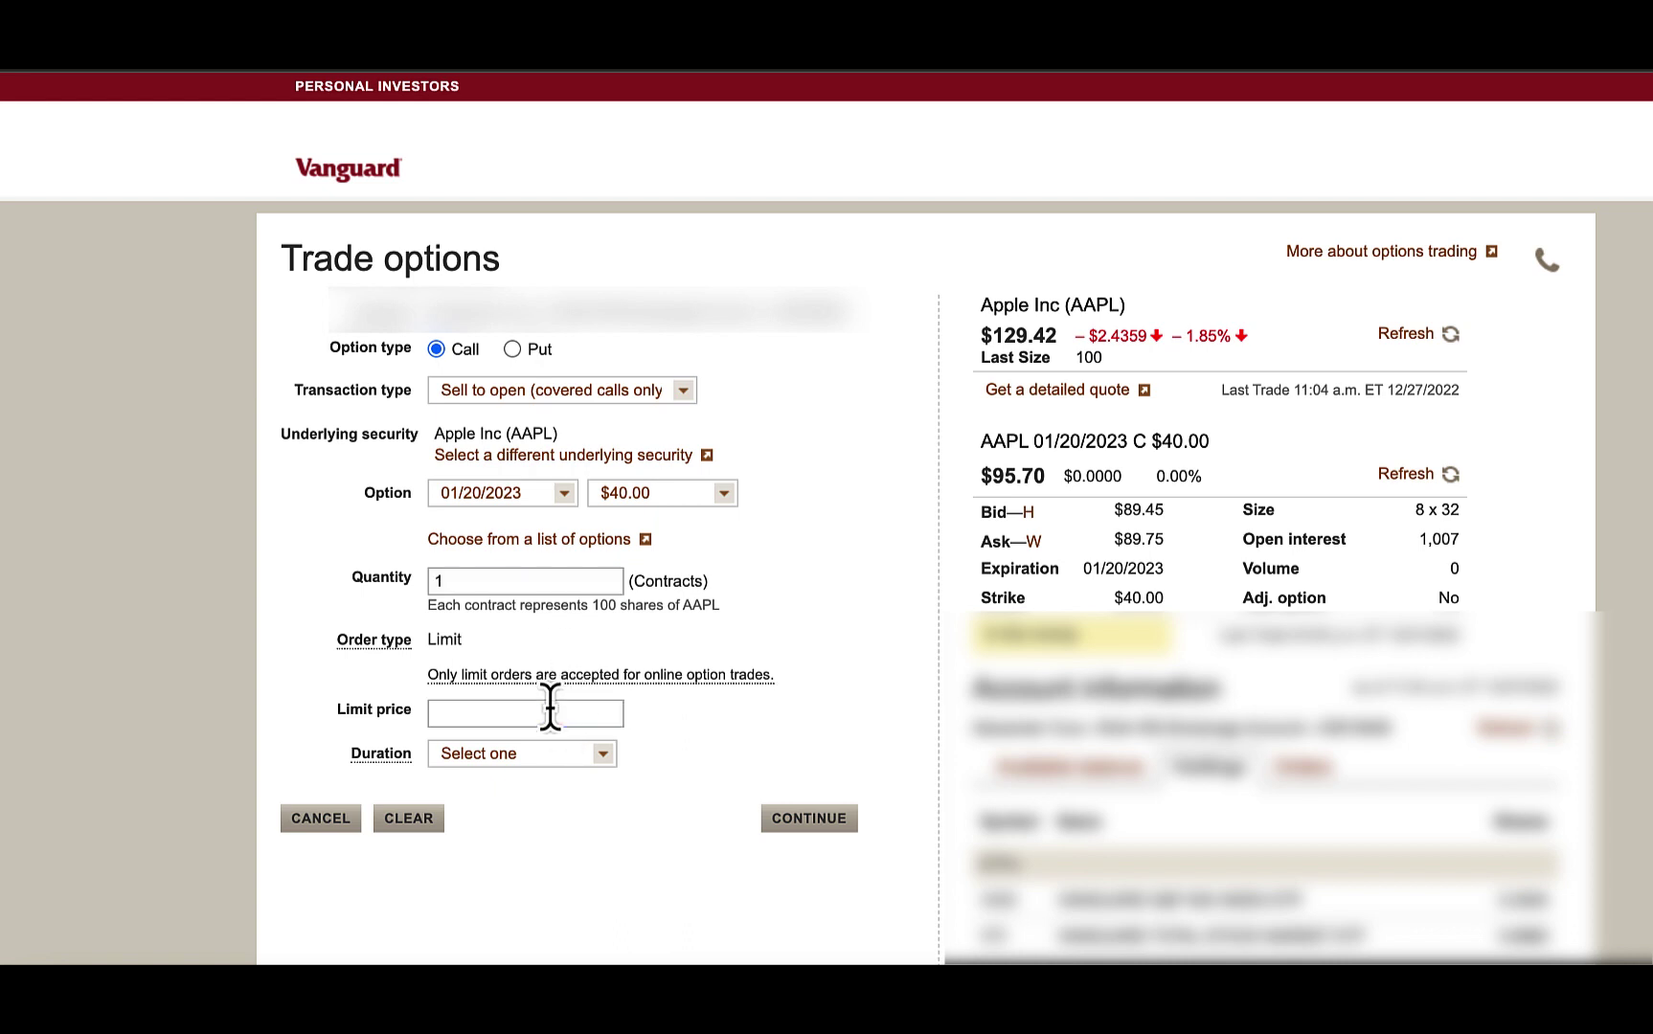
# Step: Switch the strike to $140.00 and refresh the AAPL and option quotes
pyautogui.click(1435, 476)
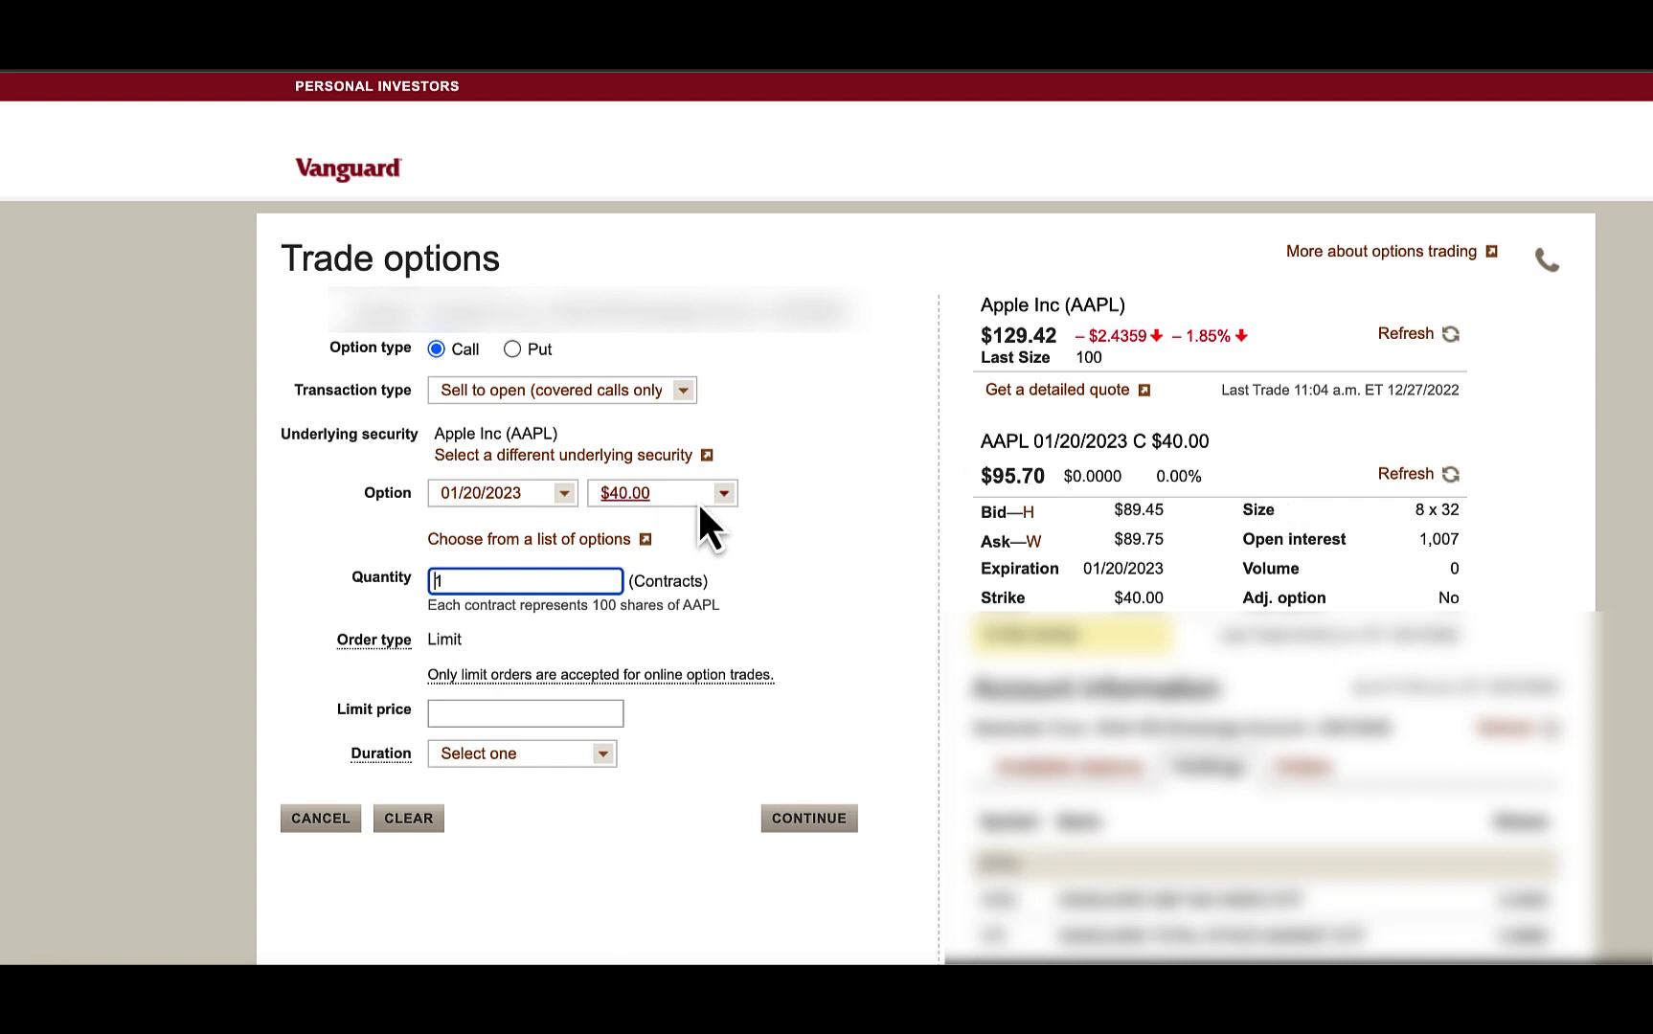
pyautogui.click(659, 494)
pyautogui.scroll(-4, 667, 699)
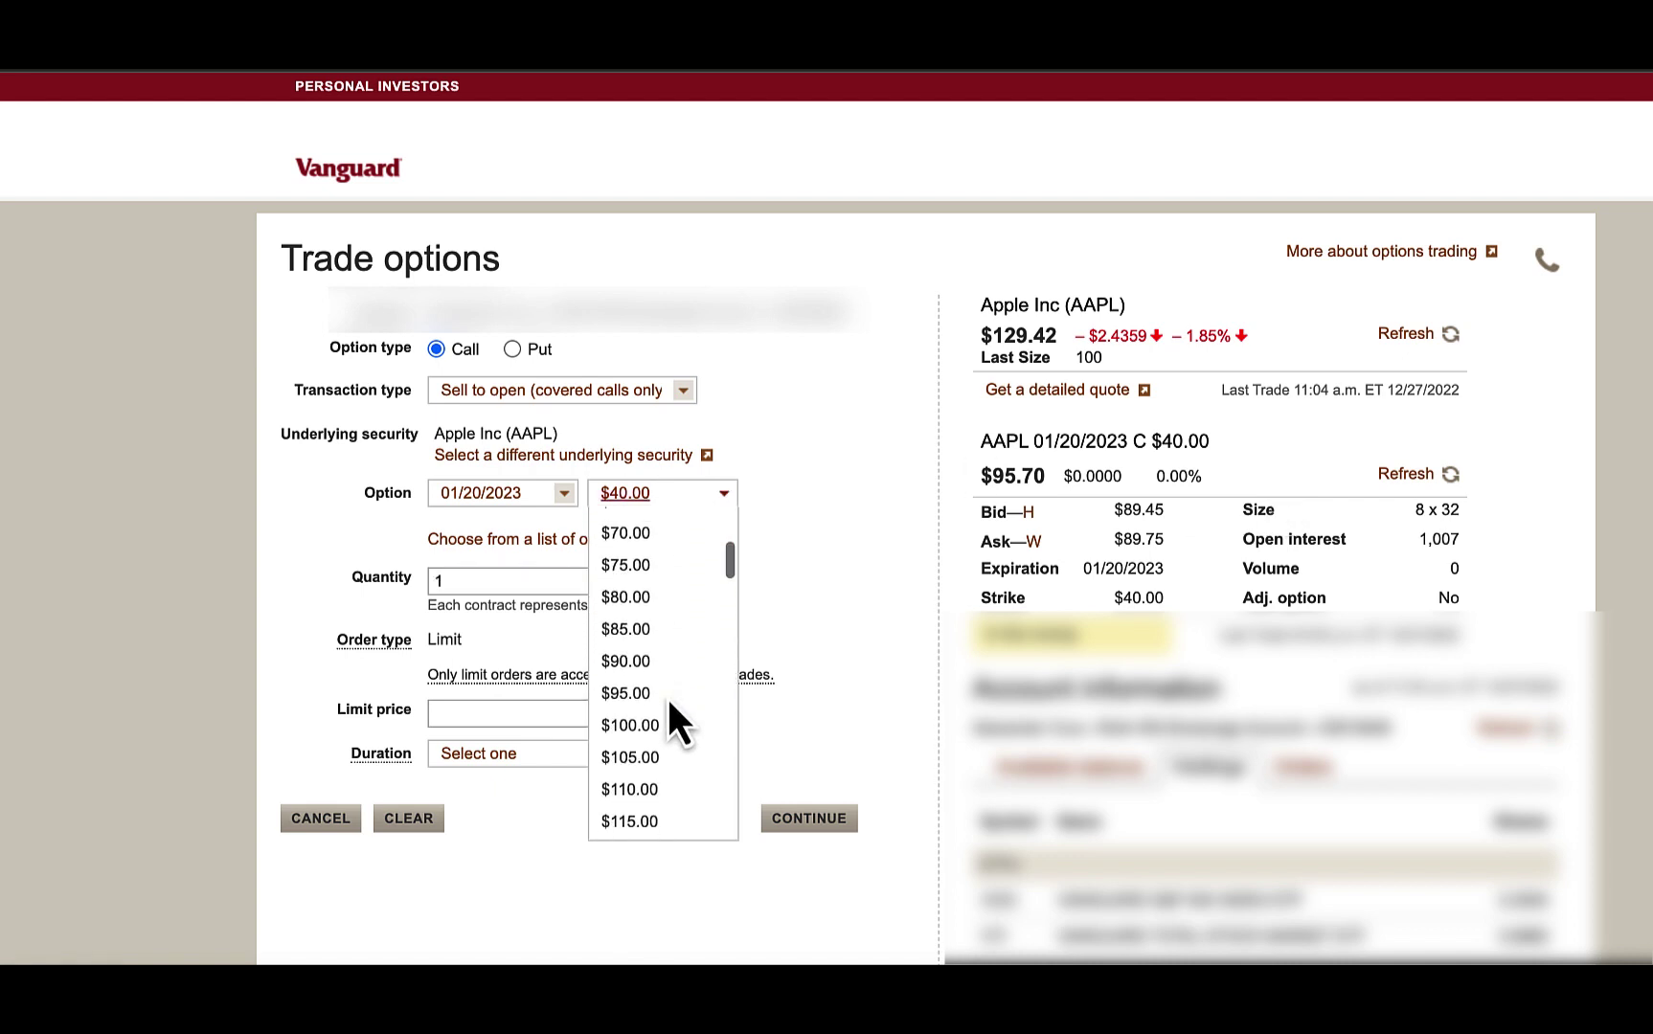
pyautogui.scroll(-3, 647, 787)
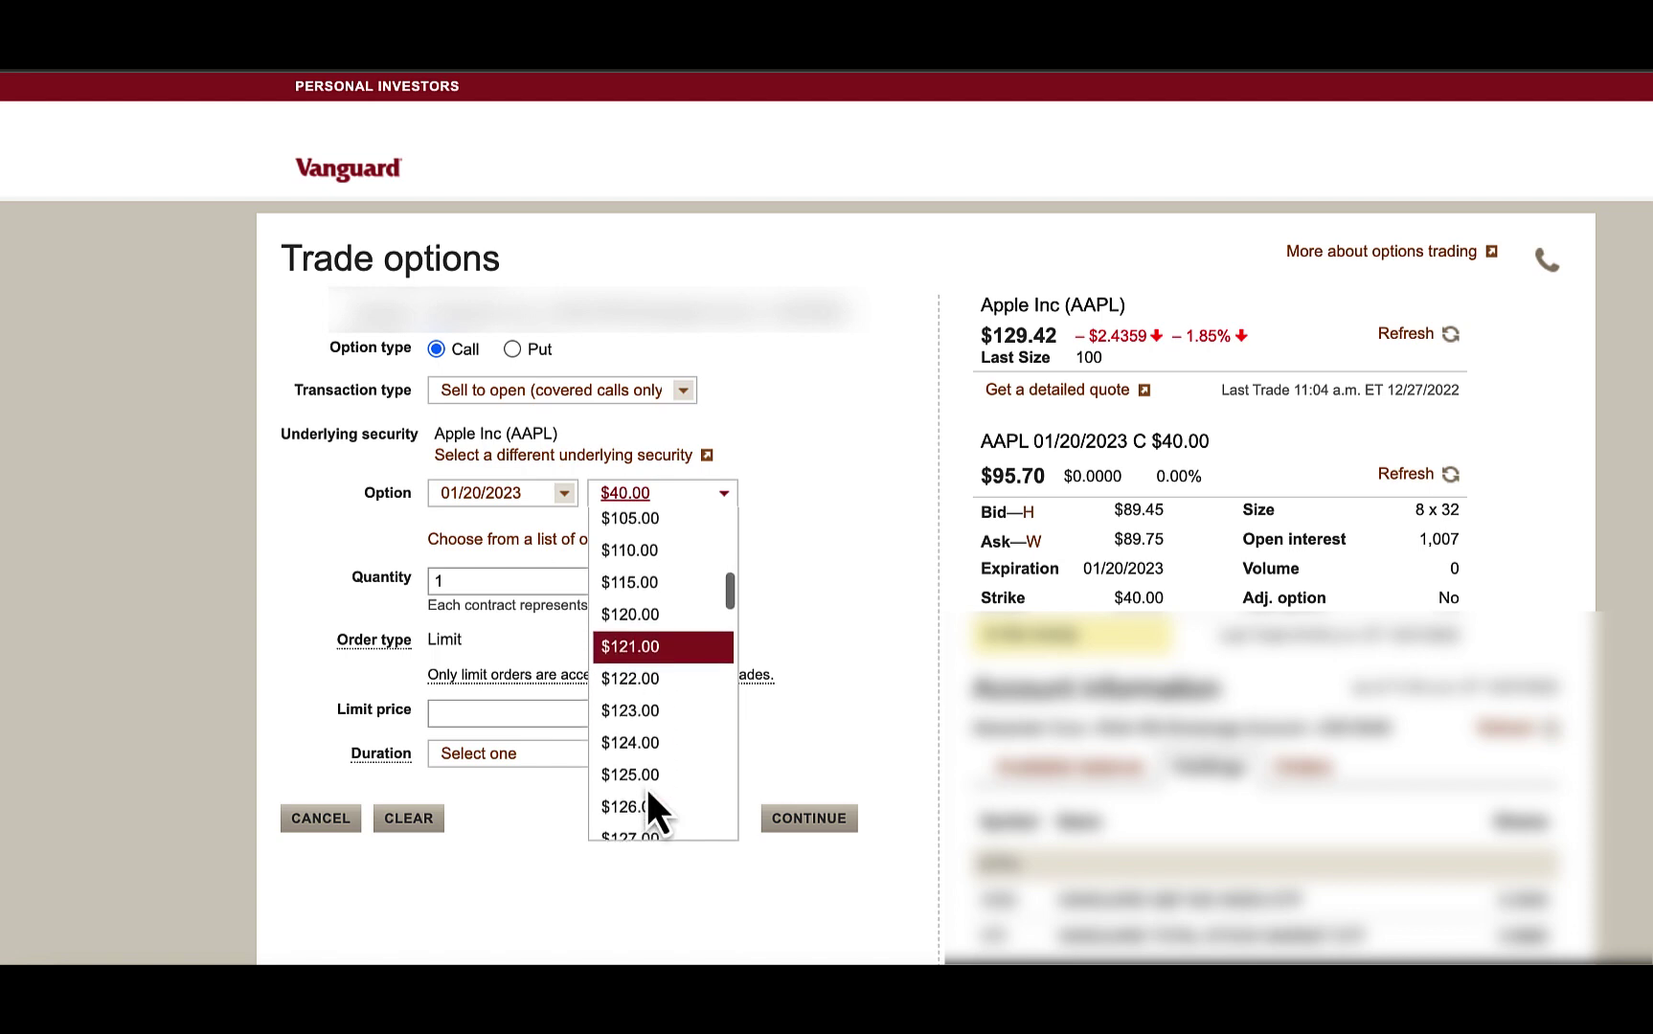
pyautogui.scroll(-3, 648, 795)
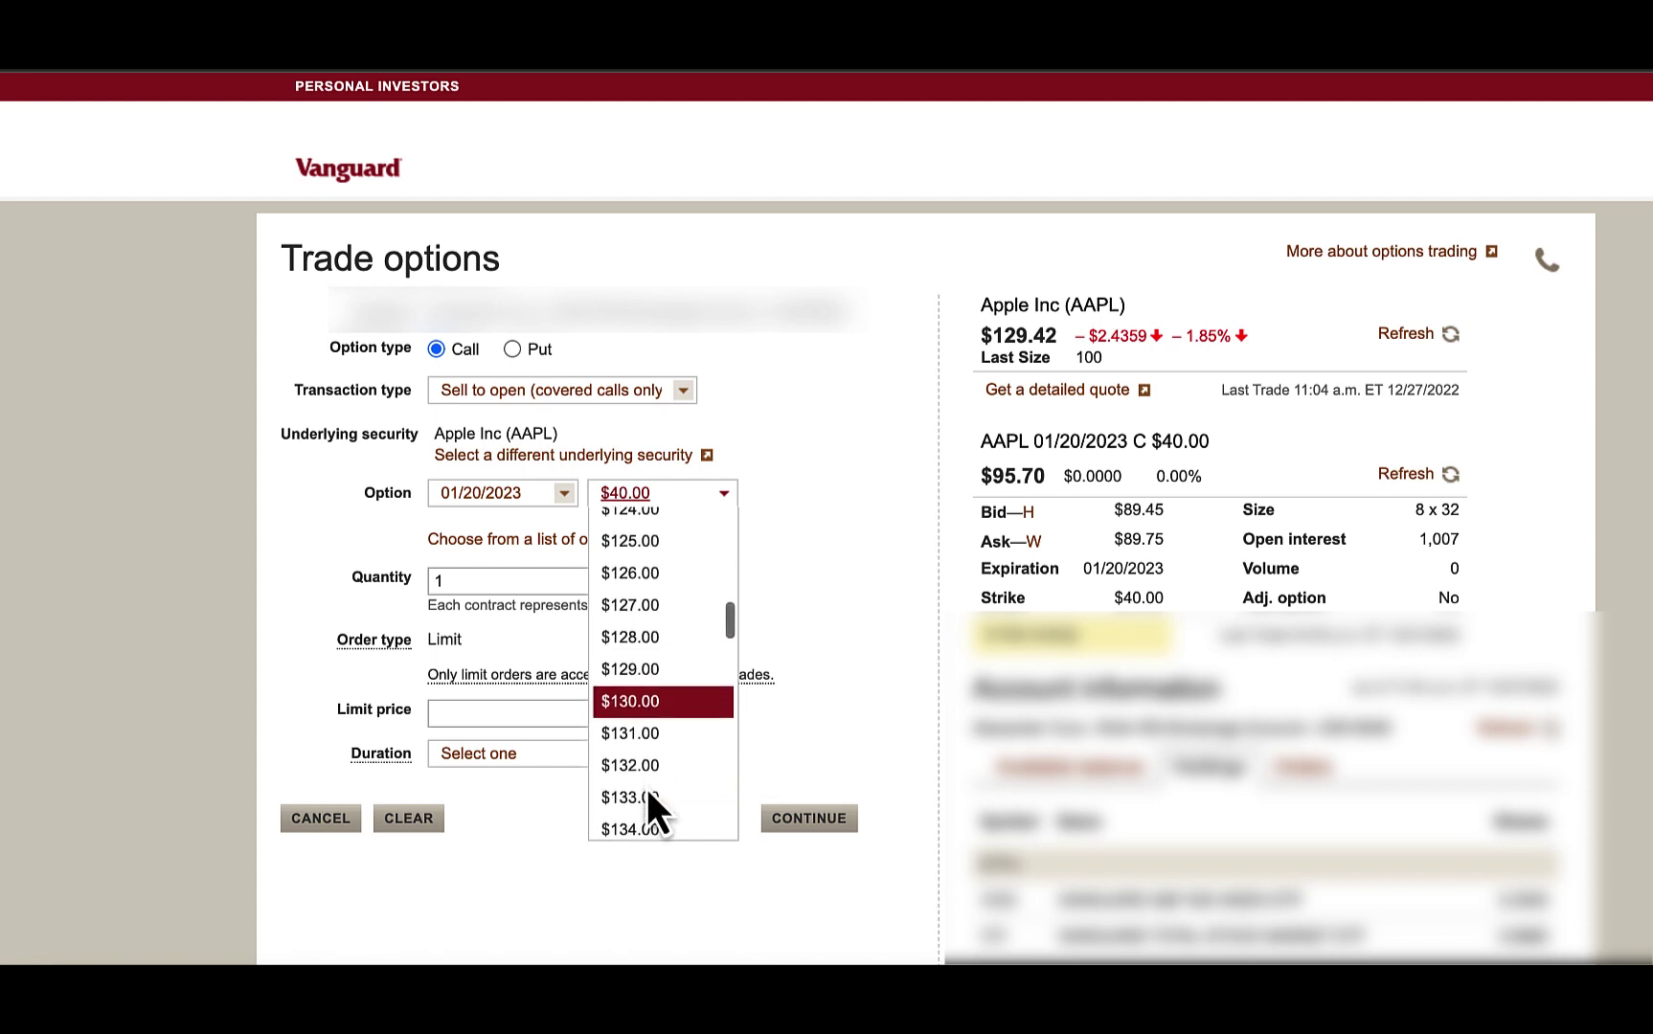
pyautogui.scroll(-2, 647, 790)
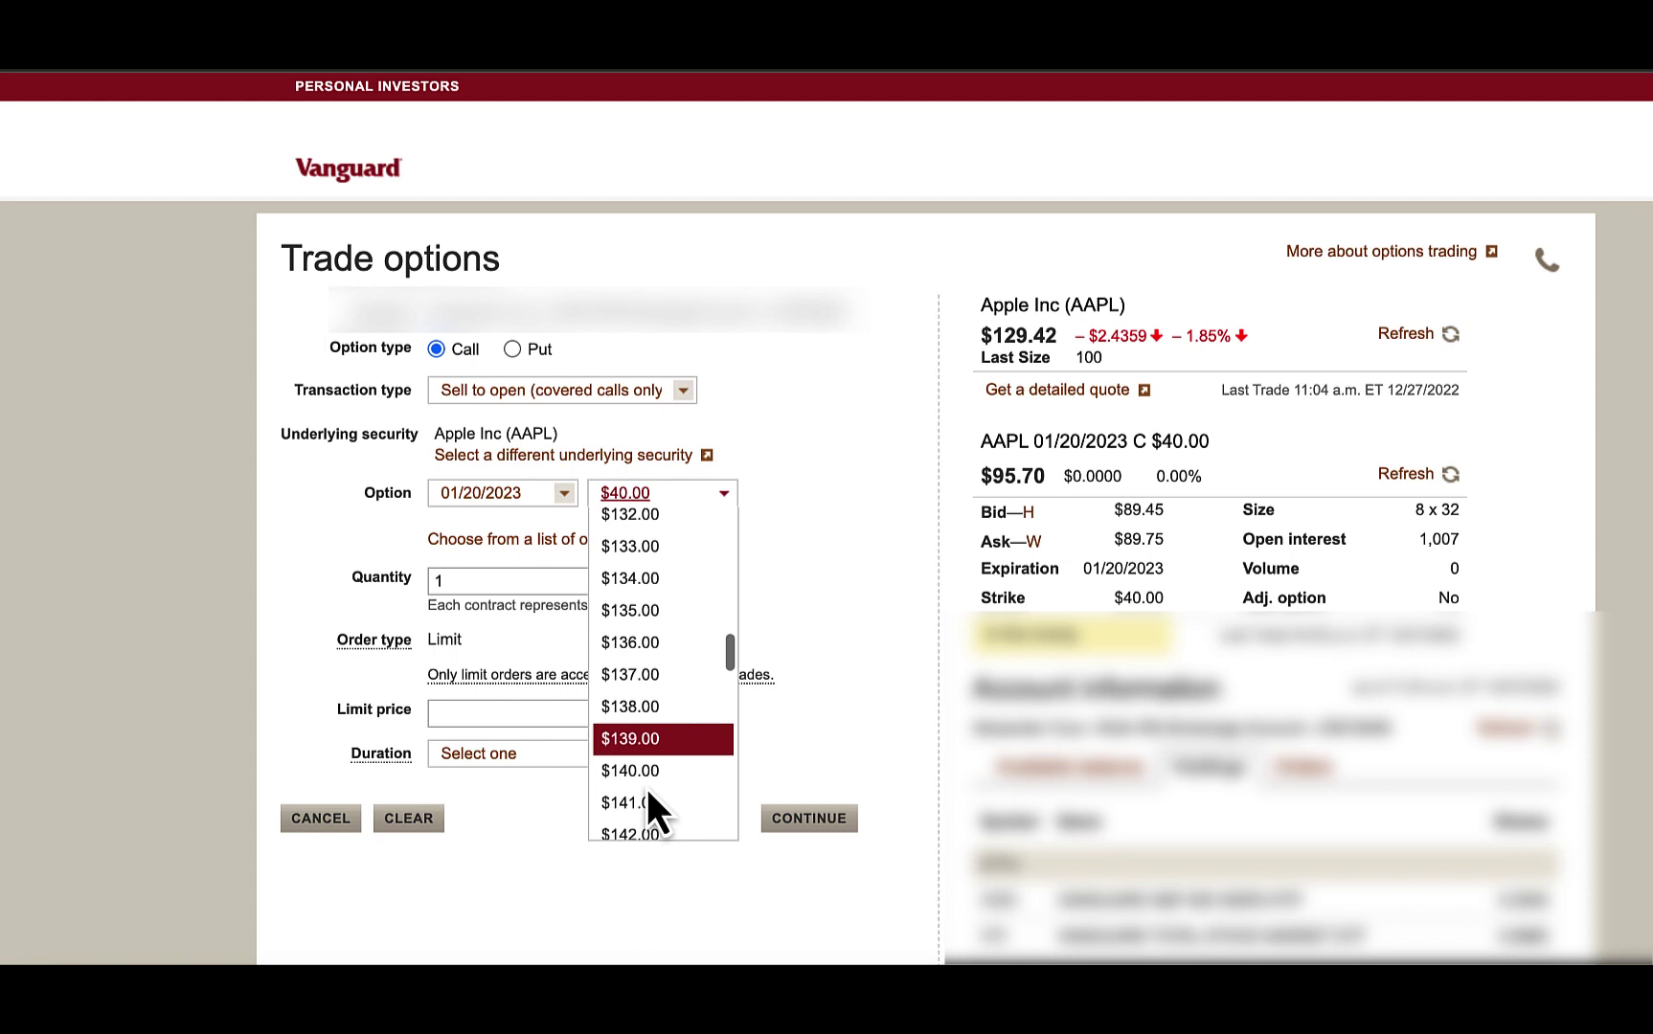
pyautogui.click(646, 772)
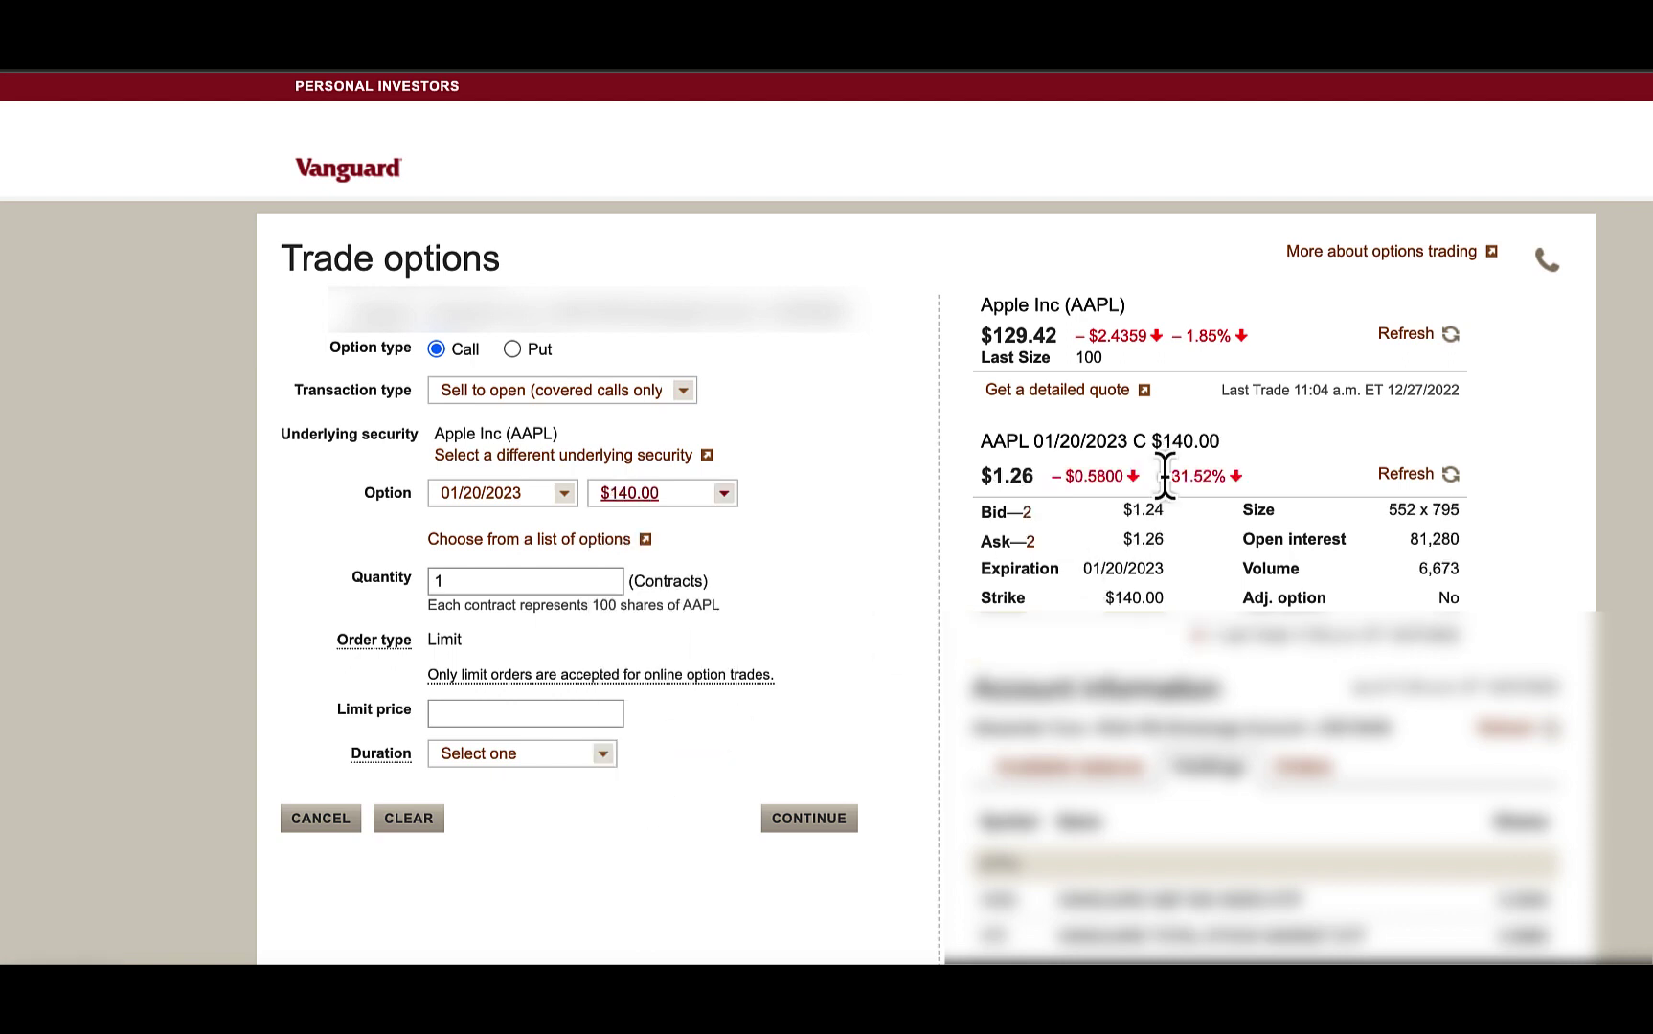
pyautogui.click(1424, 341)
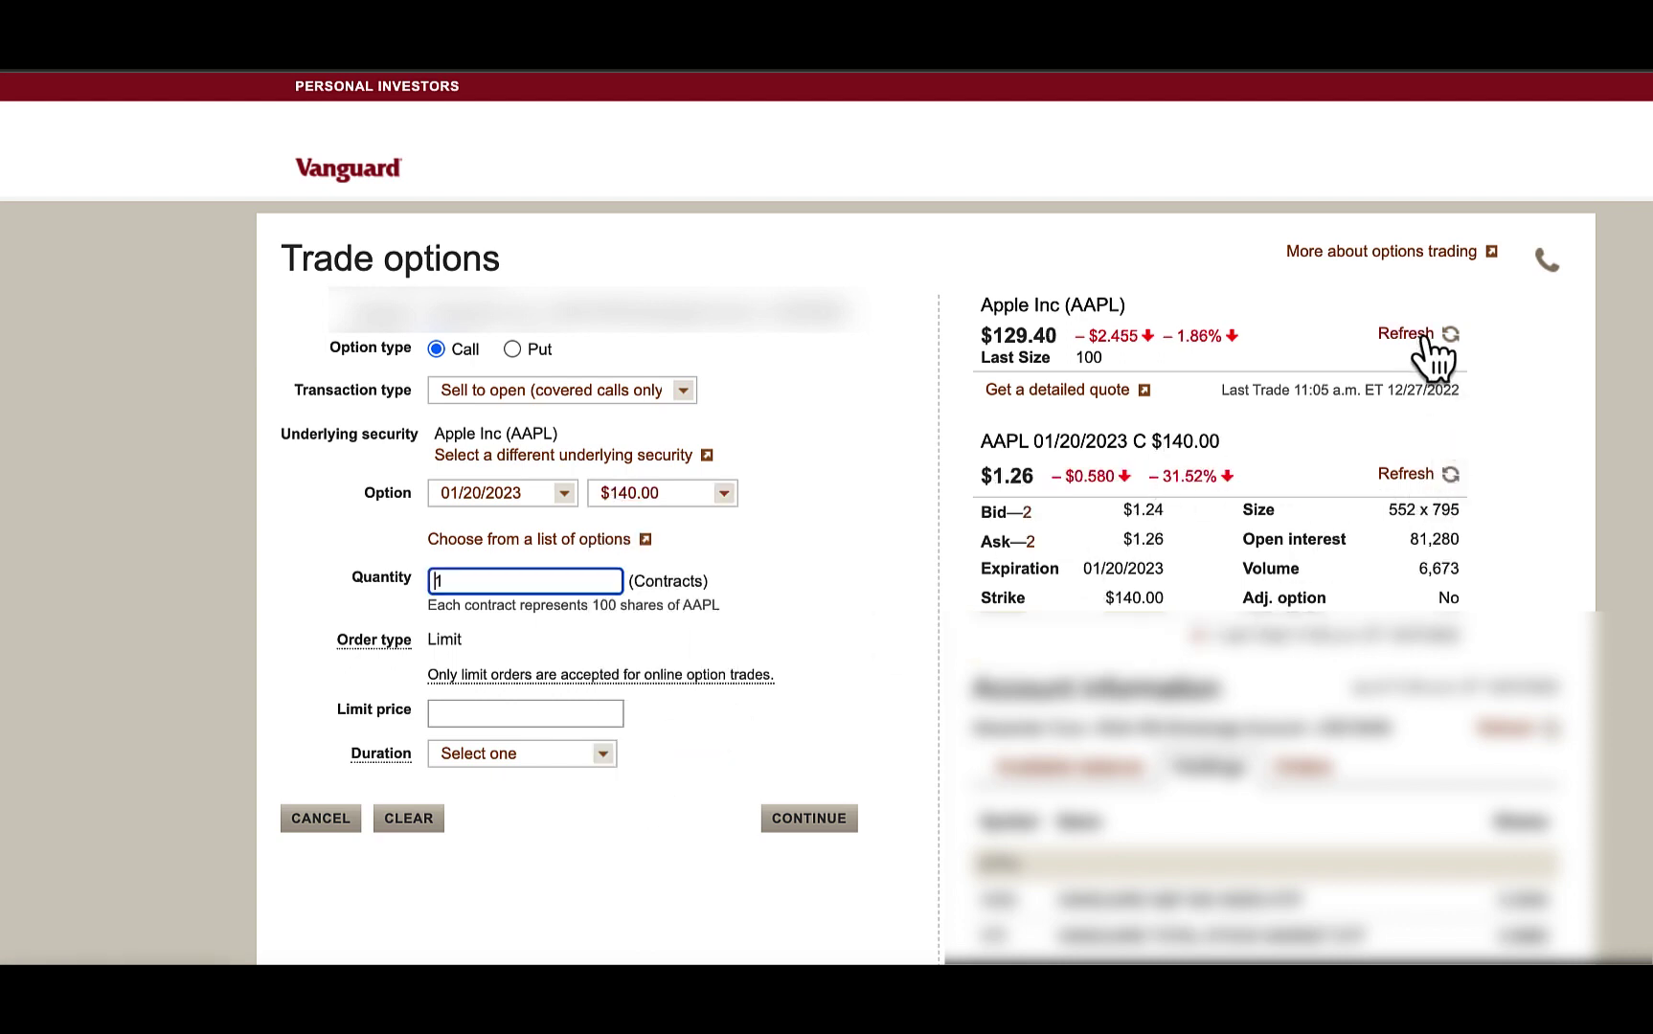
# Step: Enter a $1.25 limit price and Day duration, then continue to the order review
pyautogui.click(538, 705)
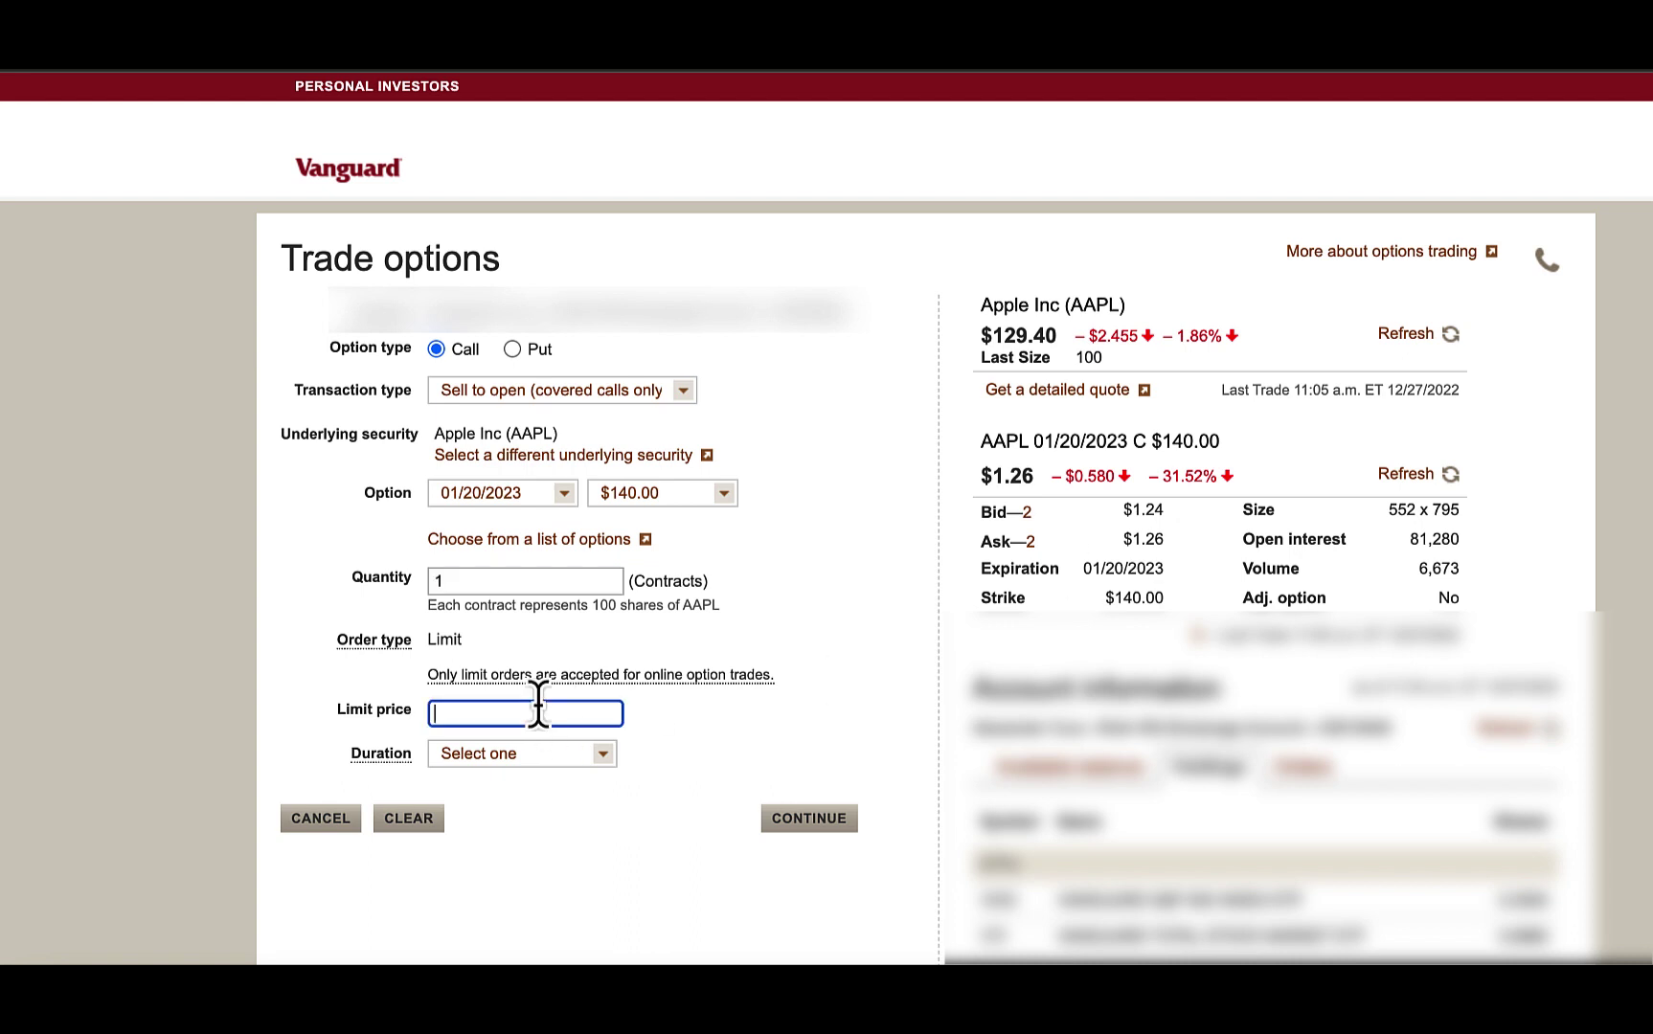
pyautogui.write('1.25')
pyautogui.click(803, 822)
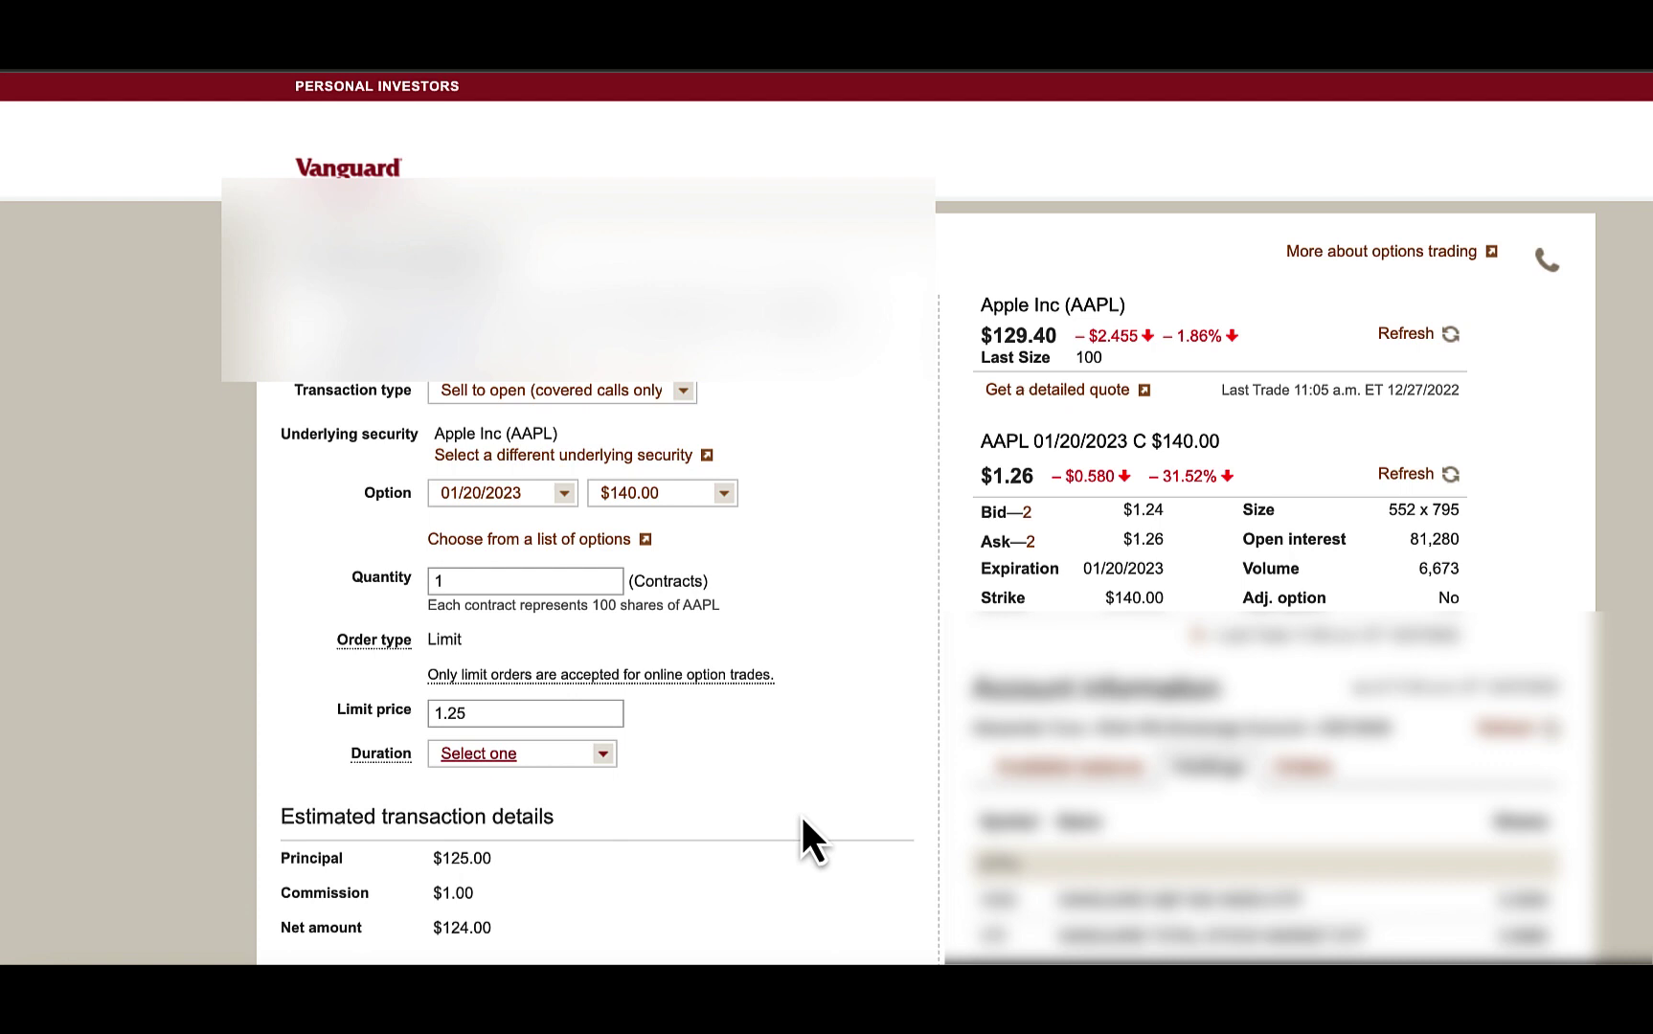
pyautogui.click(607, 756)
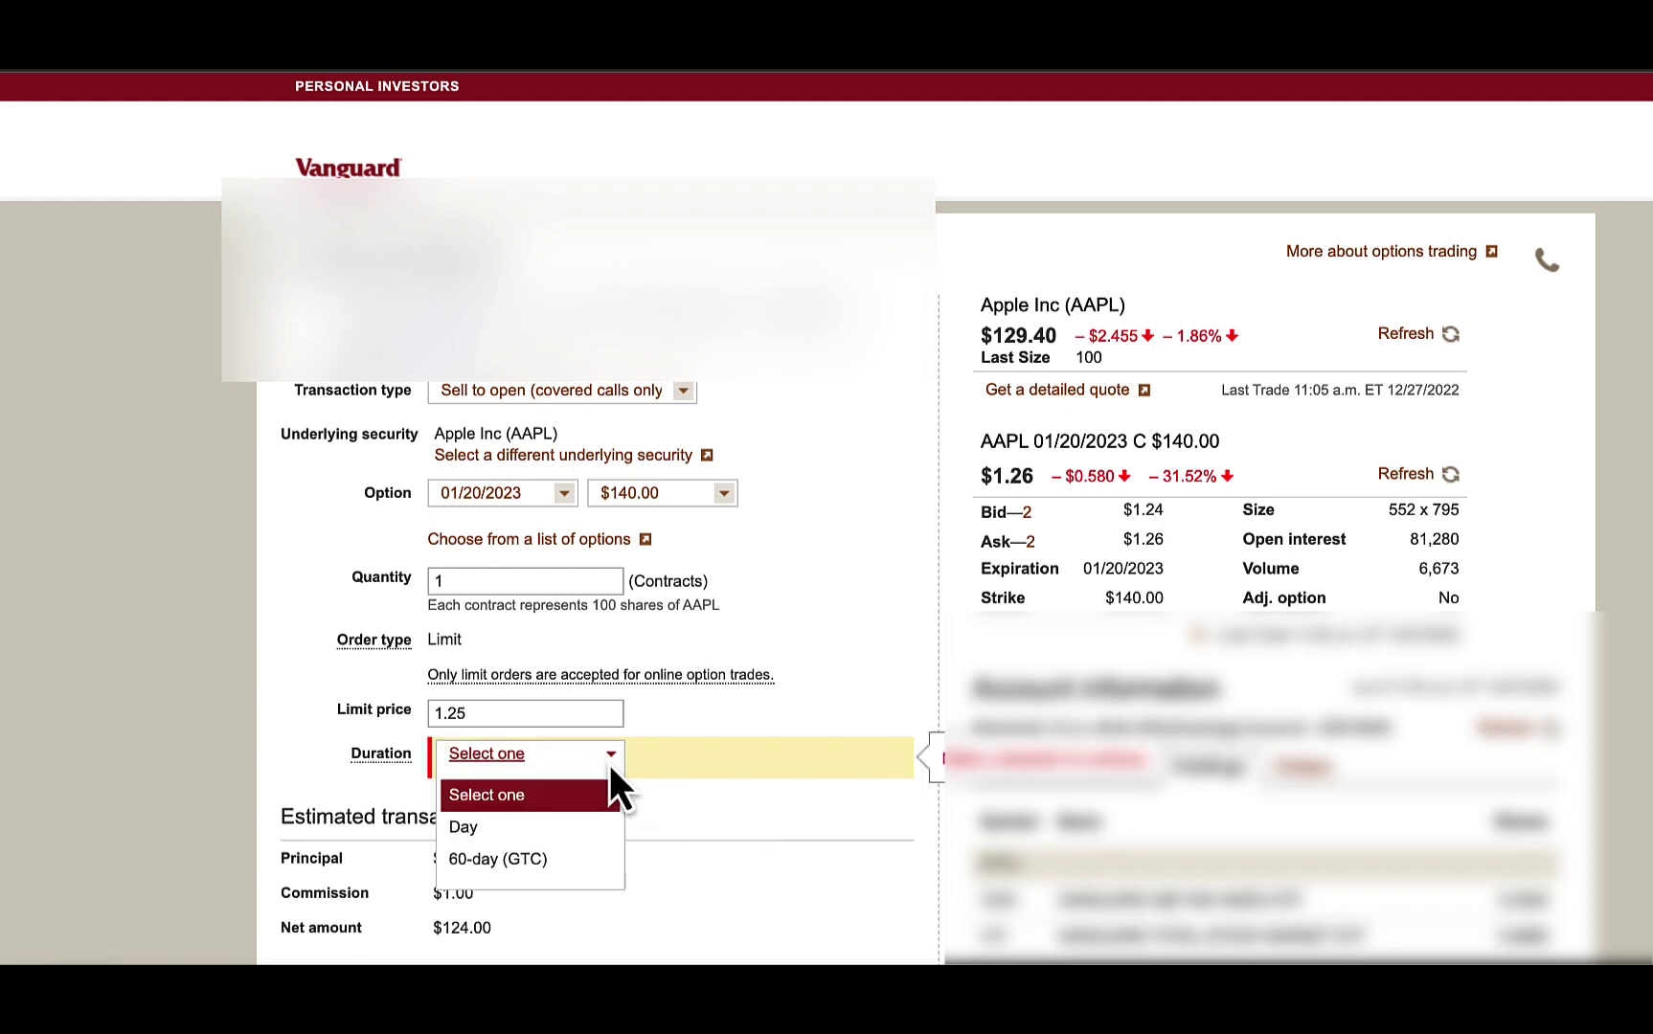
pyautogui.click(560, 829)
pyautogui.scroll(-1, 560, 831)
pyautogui.scroll(-1, 753, 816)
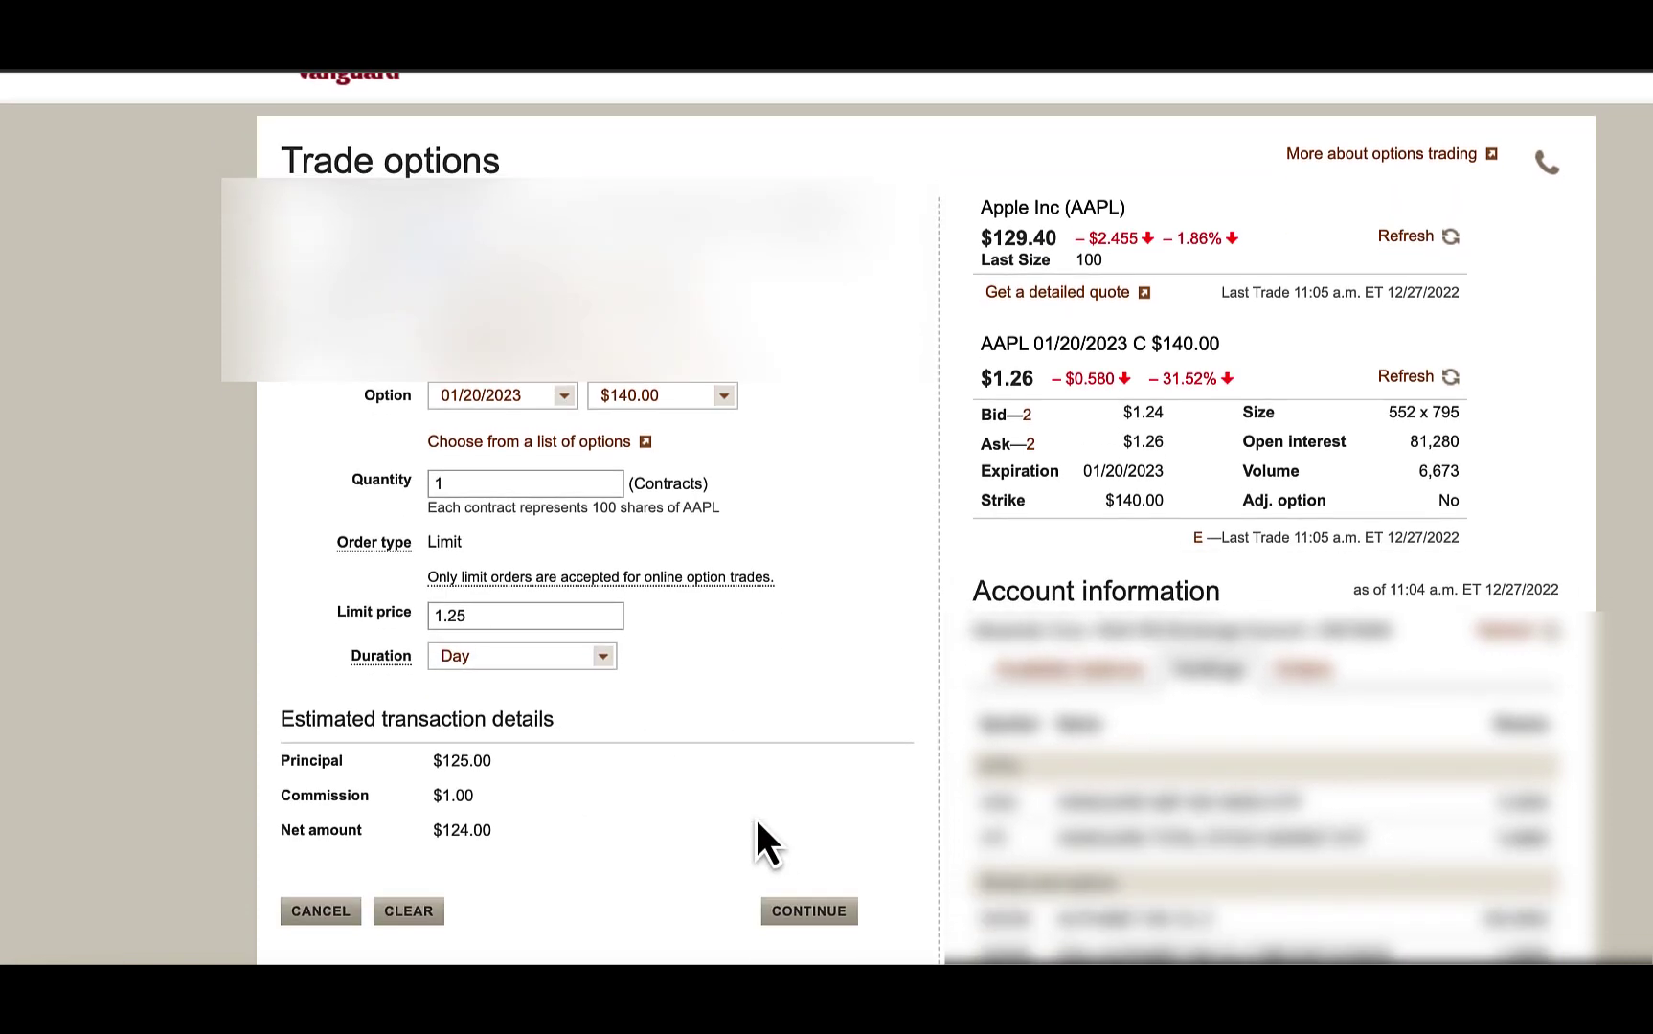
pyautogui.click(807, 913)
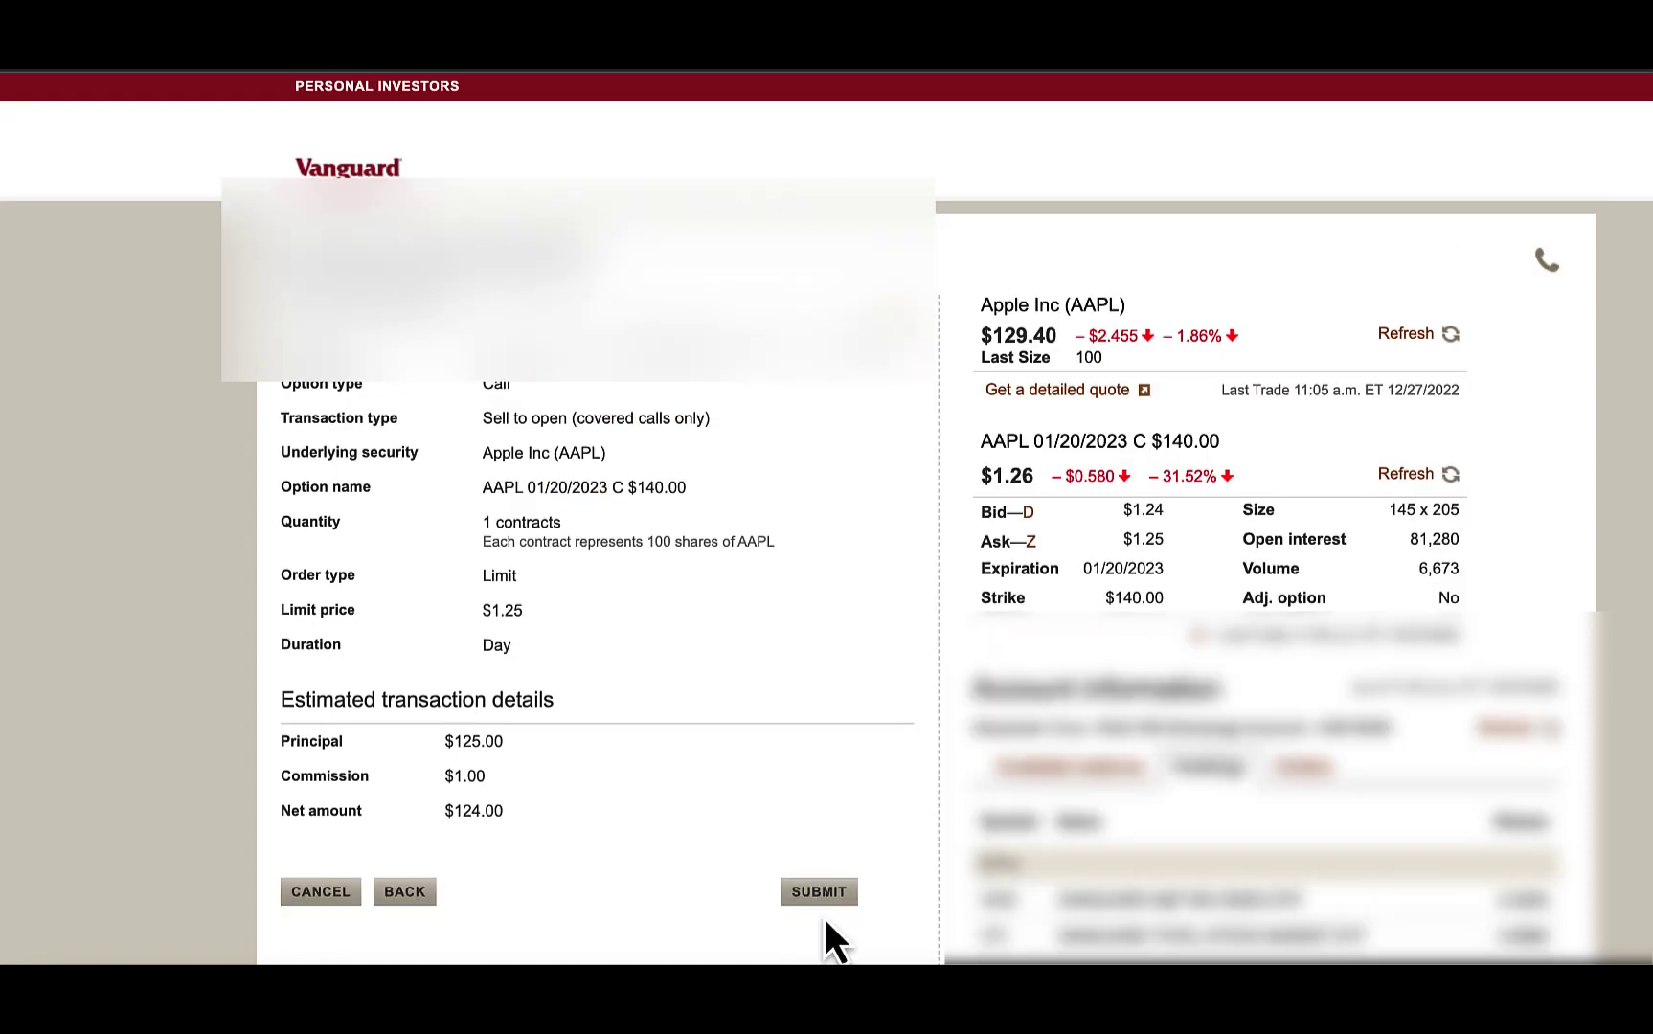
# Step: Submit the order and open Order details for the new AAPL 230120 C 140.00 sell order
pyautogui.click(819, 895)
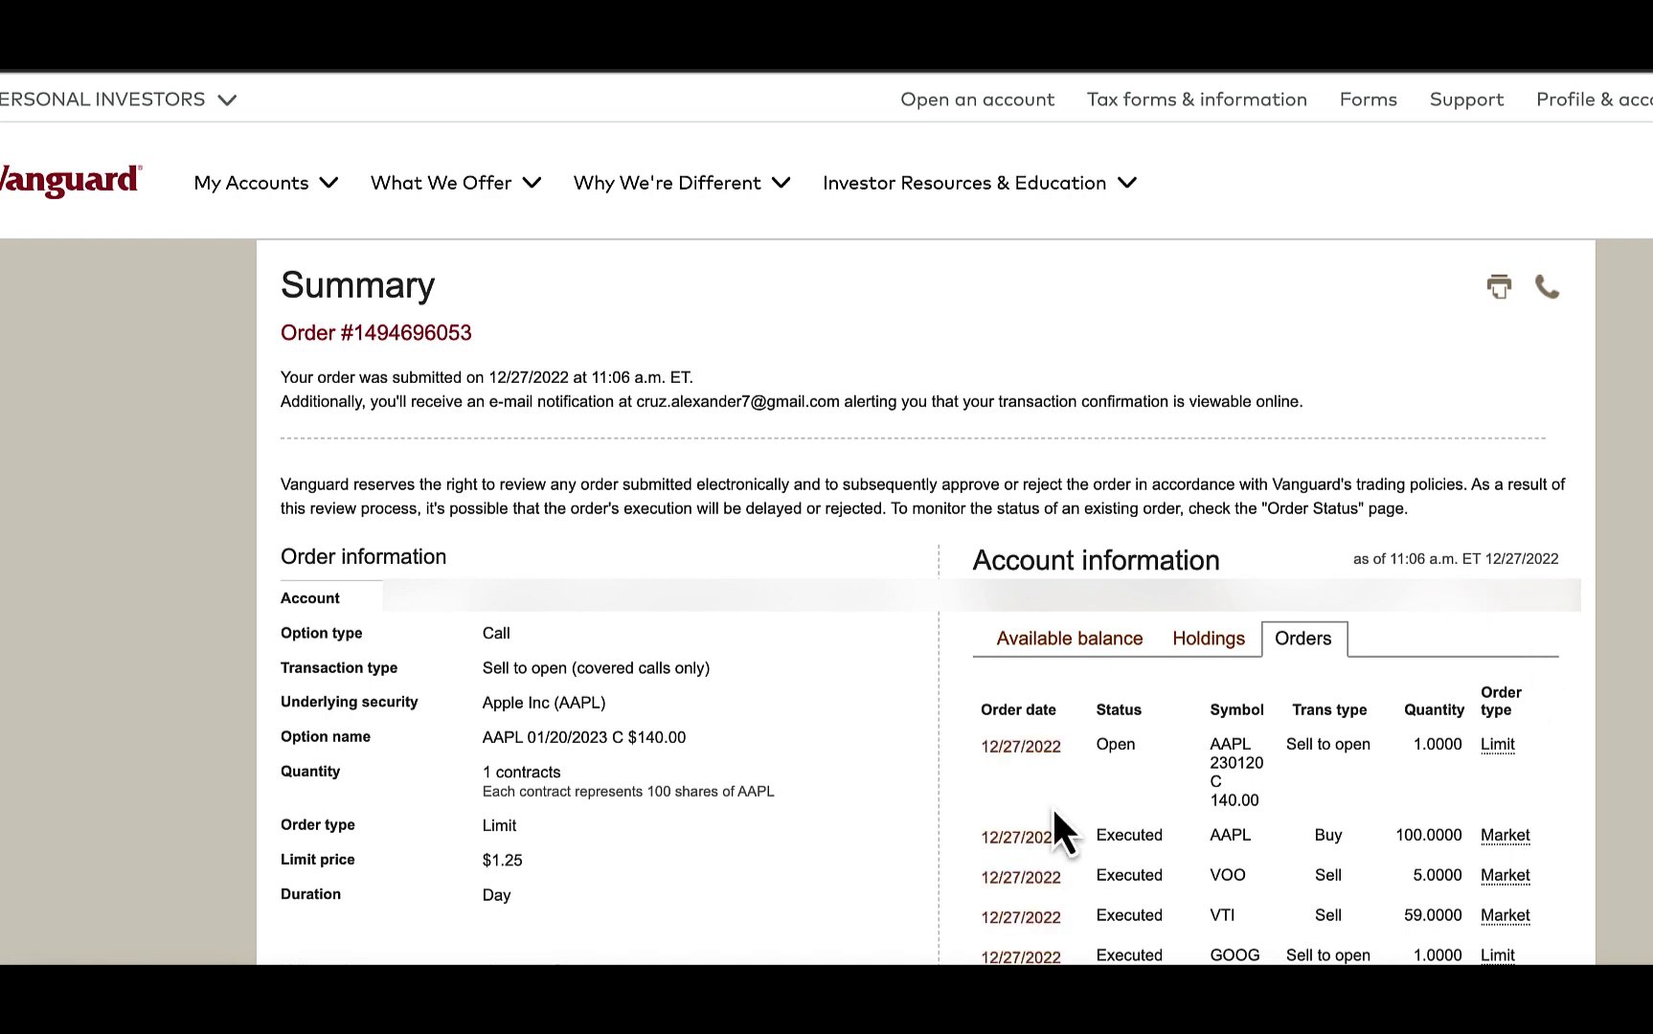
pyautogui.click(1023, 754)
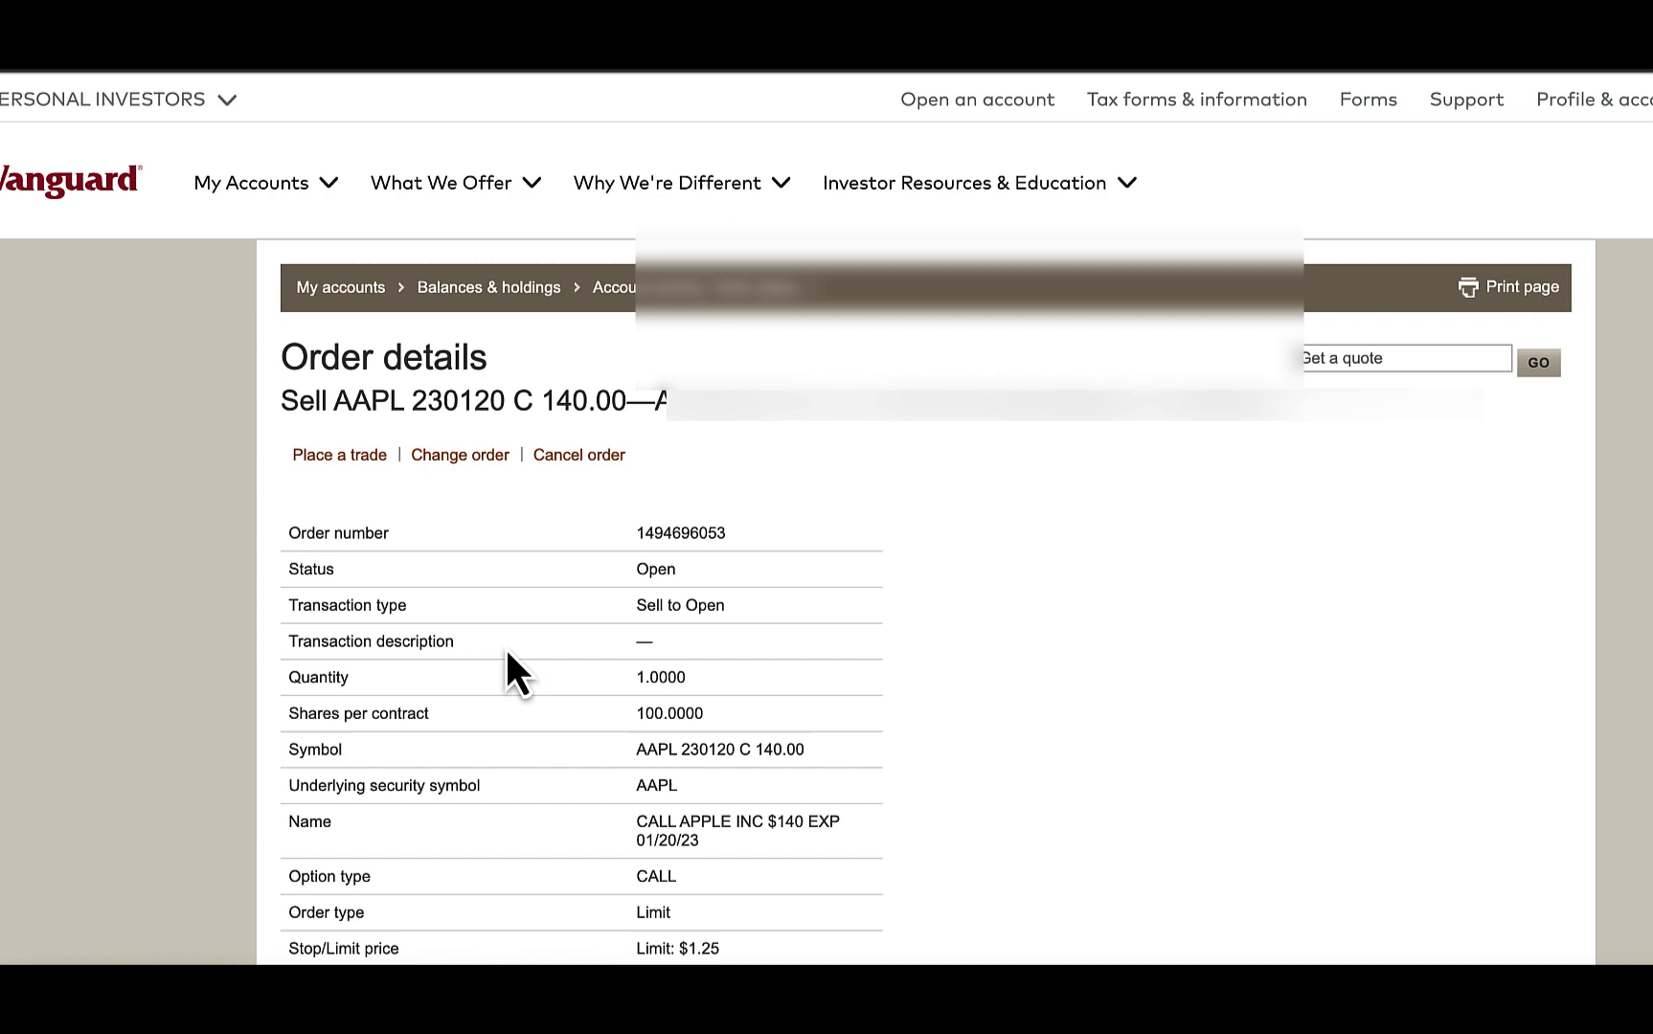
pyautogui.scroll(-3, 505, 647)
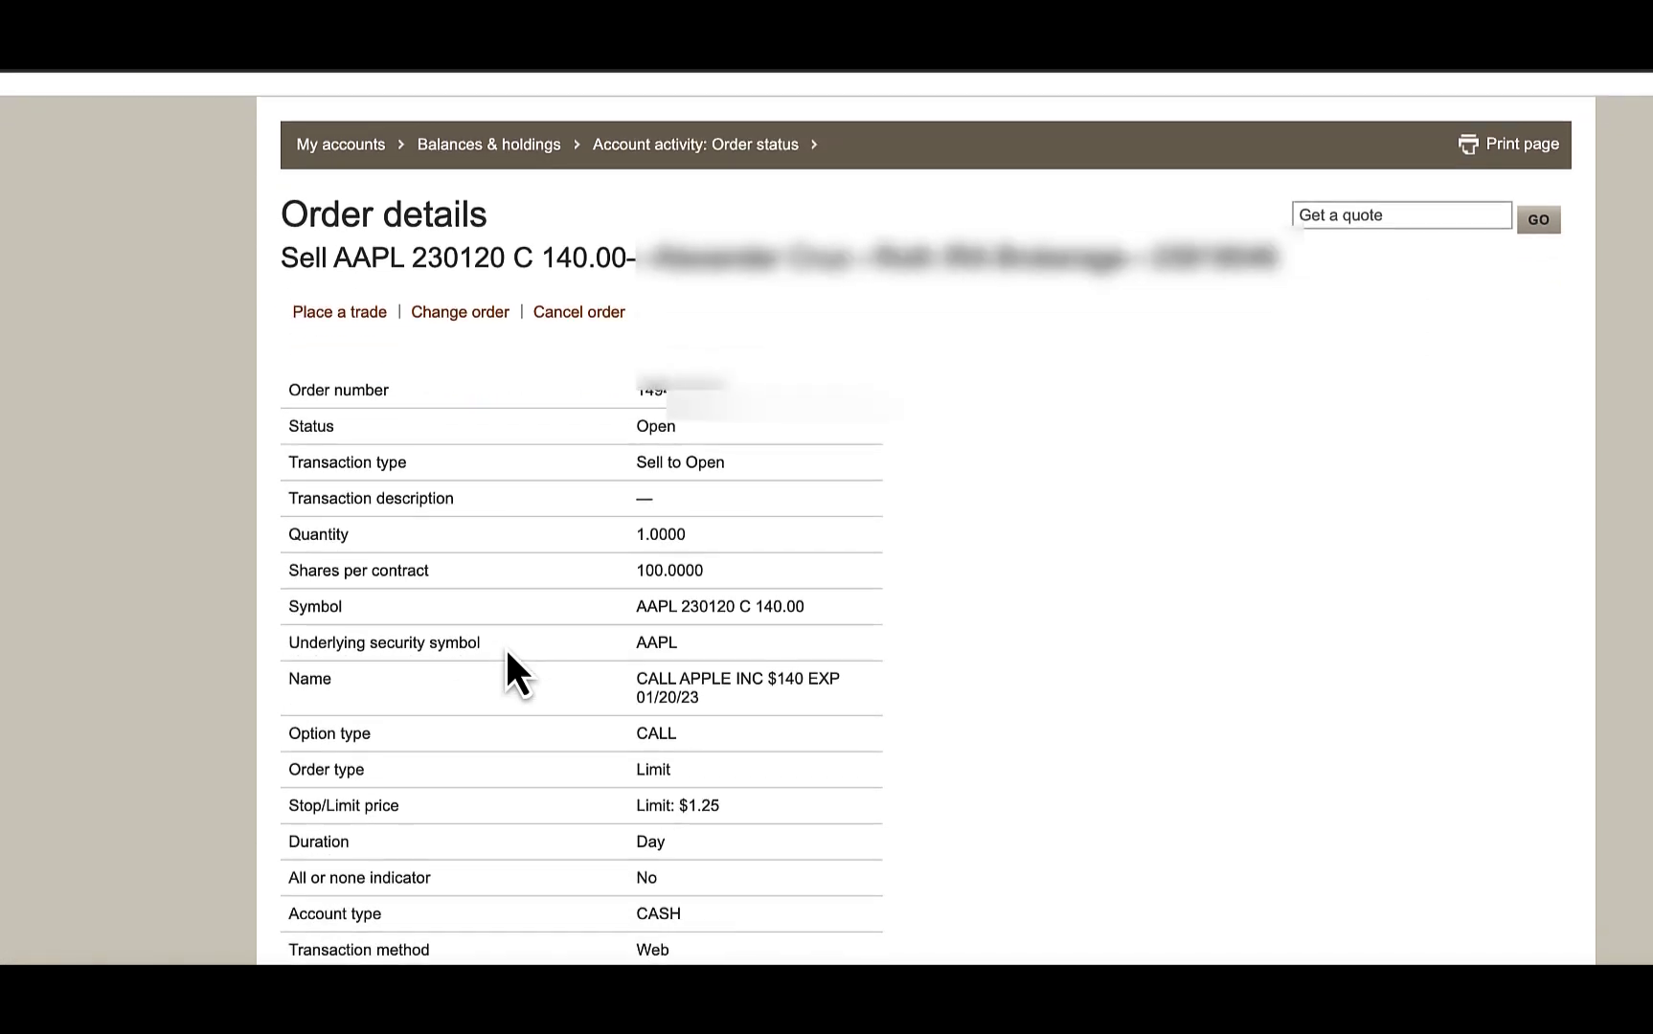
# Step: Edit the open order's limit price from 1.25 to 1.24, review it, and submit the change
pyautogui.click(450, 316)
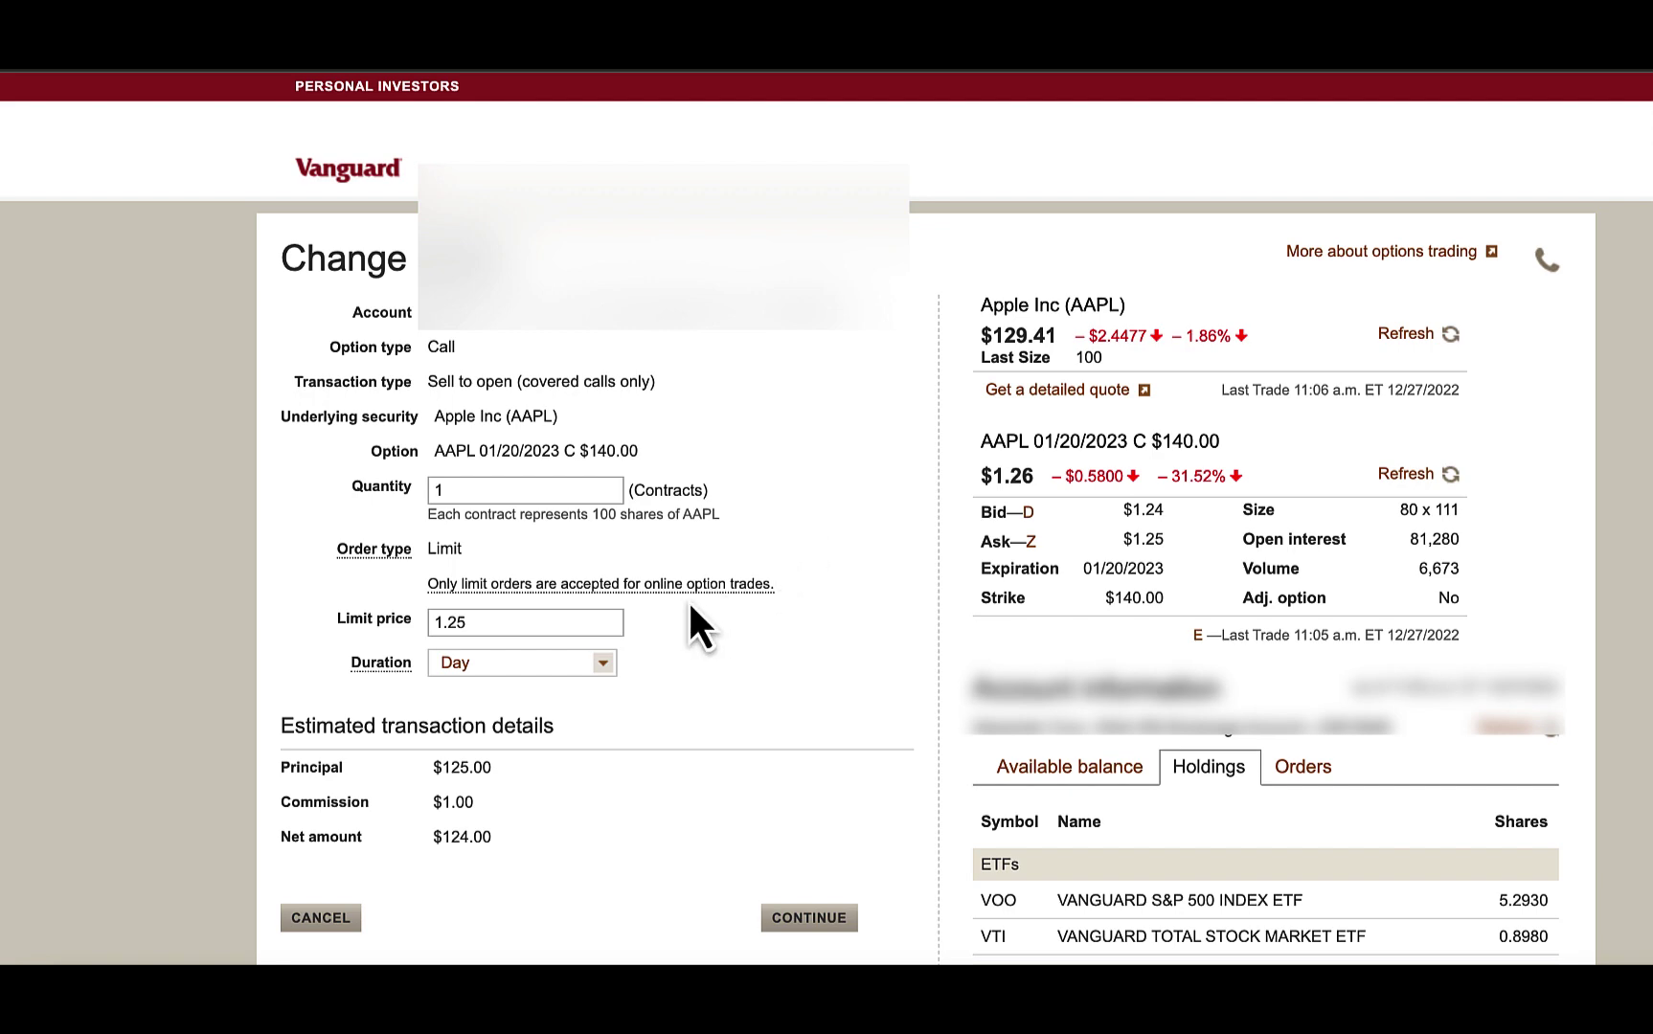
pyautogui.click(543, 625)
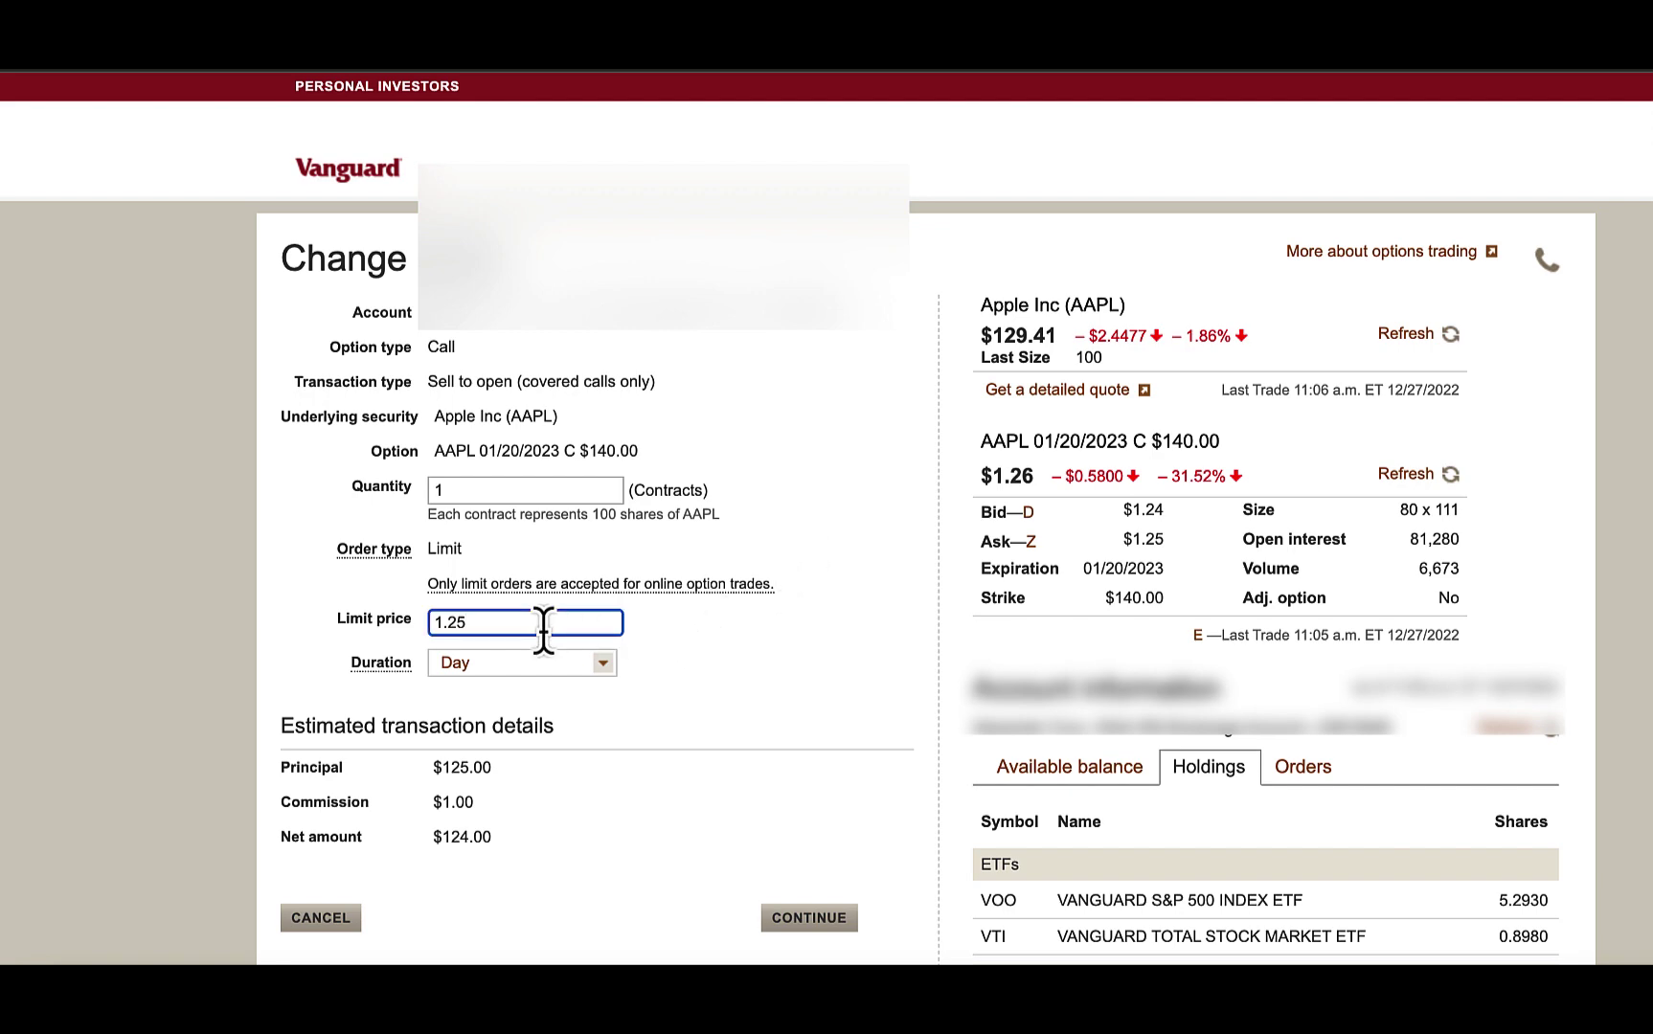
pyautogui.press('BackSpace')
pyautogui.write('4')
pyautogui.scroll(-1, 668, 737)
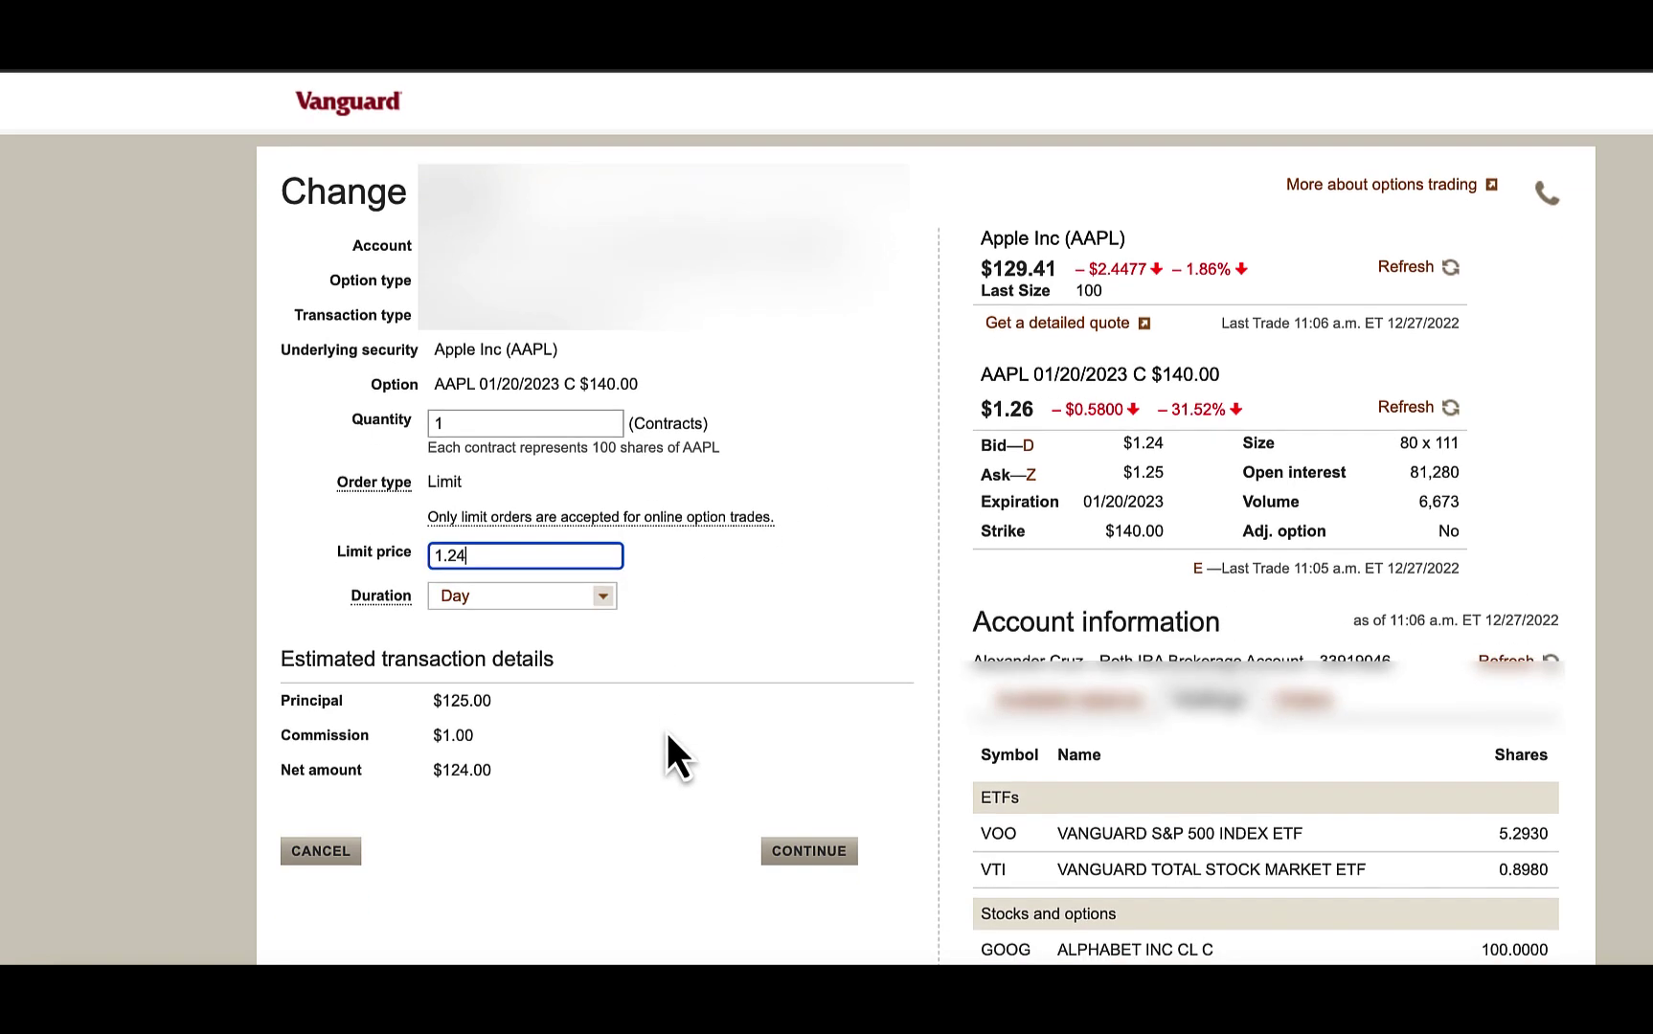
pyautogui.scroll(-1, 668, 735)
pyautogui.click(793, 790)
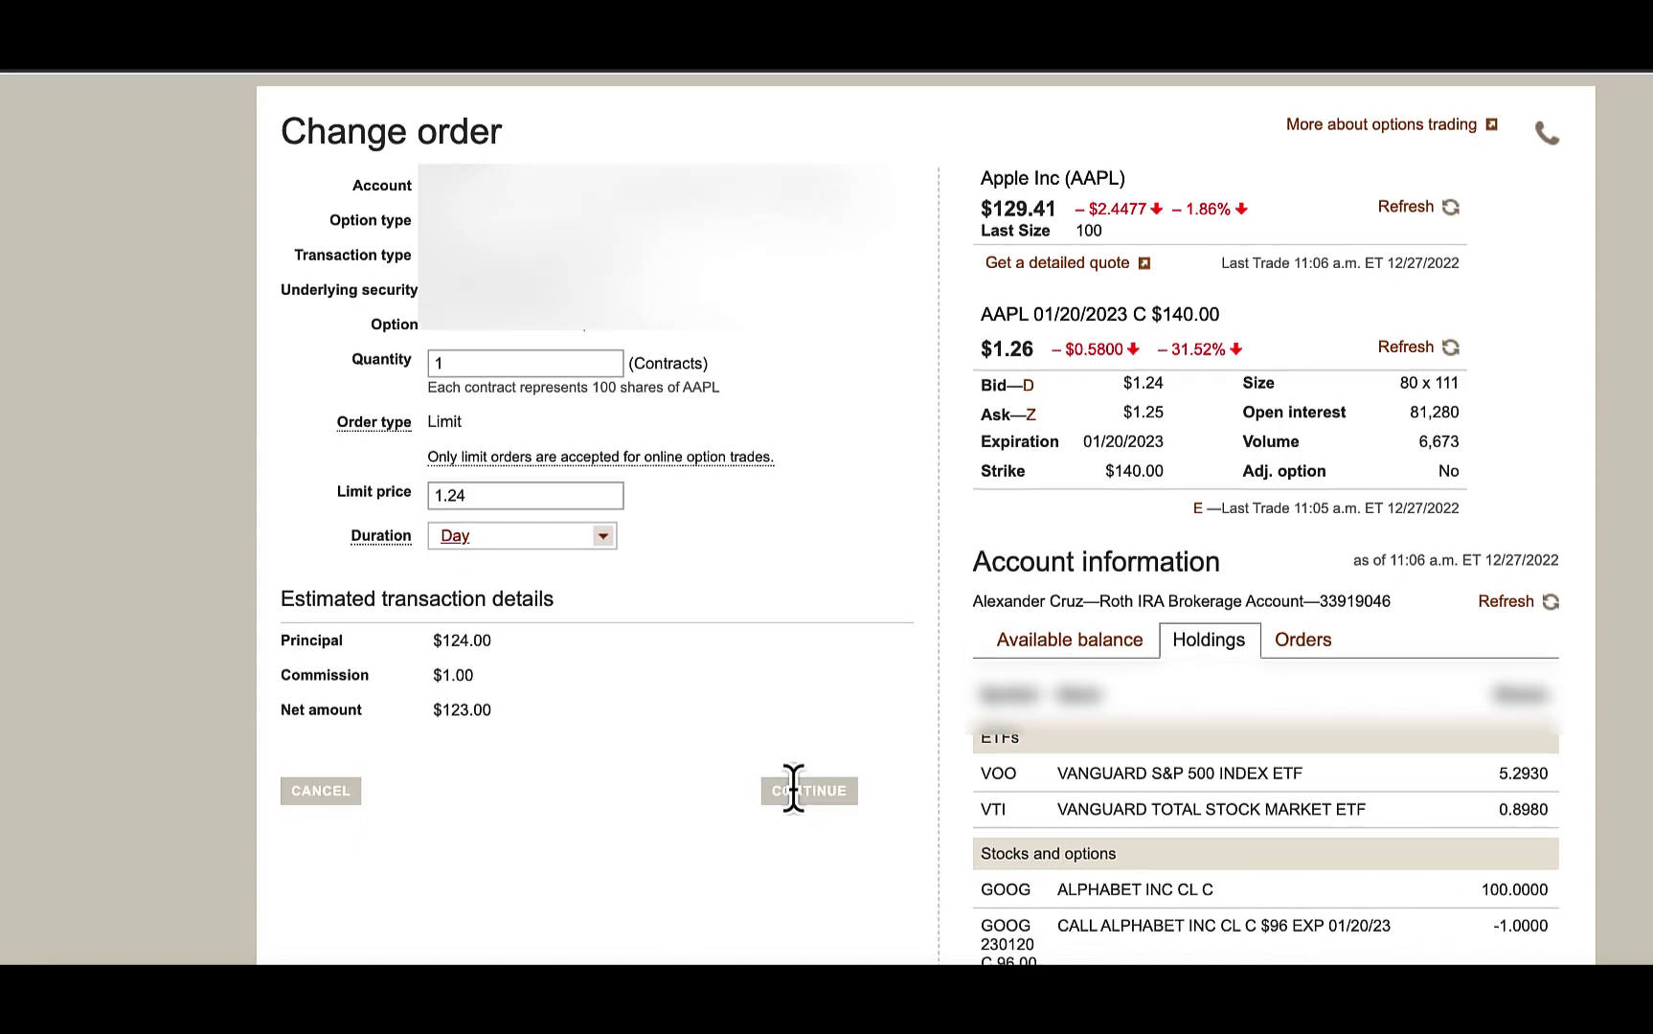
pyautogui.scroll(-1, 795, 816)
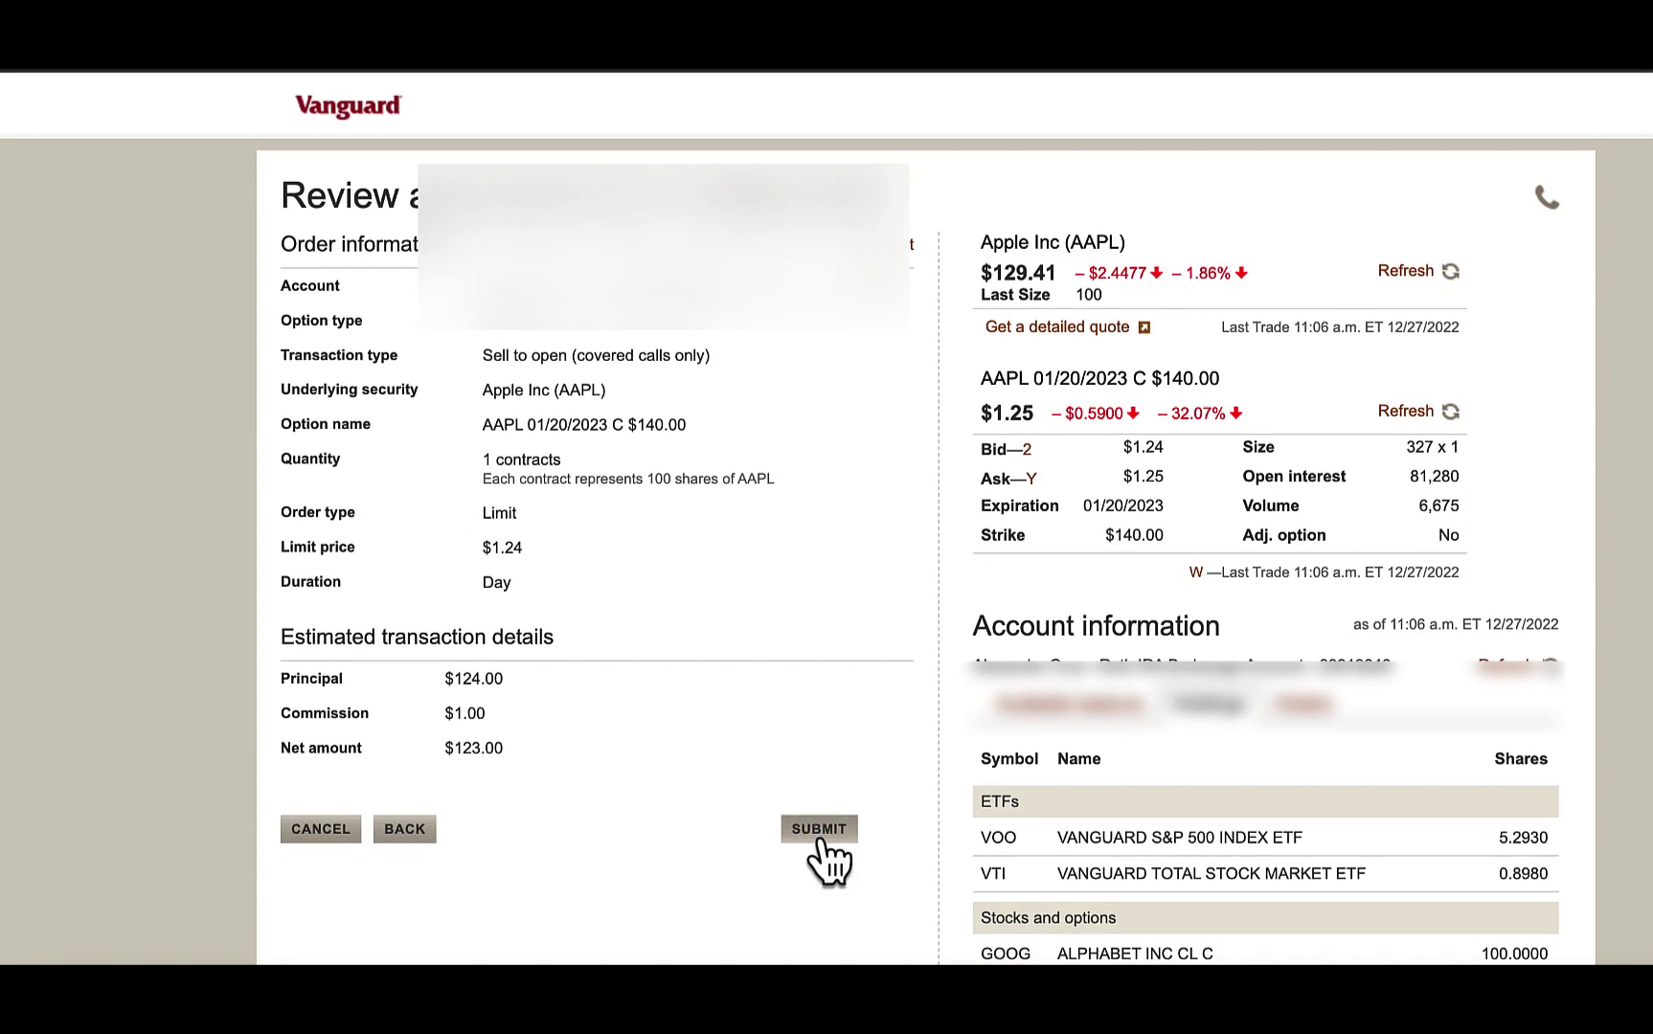
pyautogui.click(818, 829)
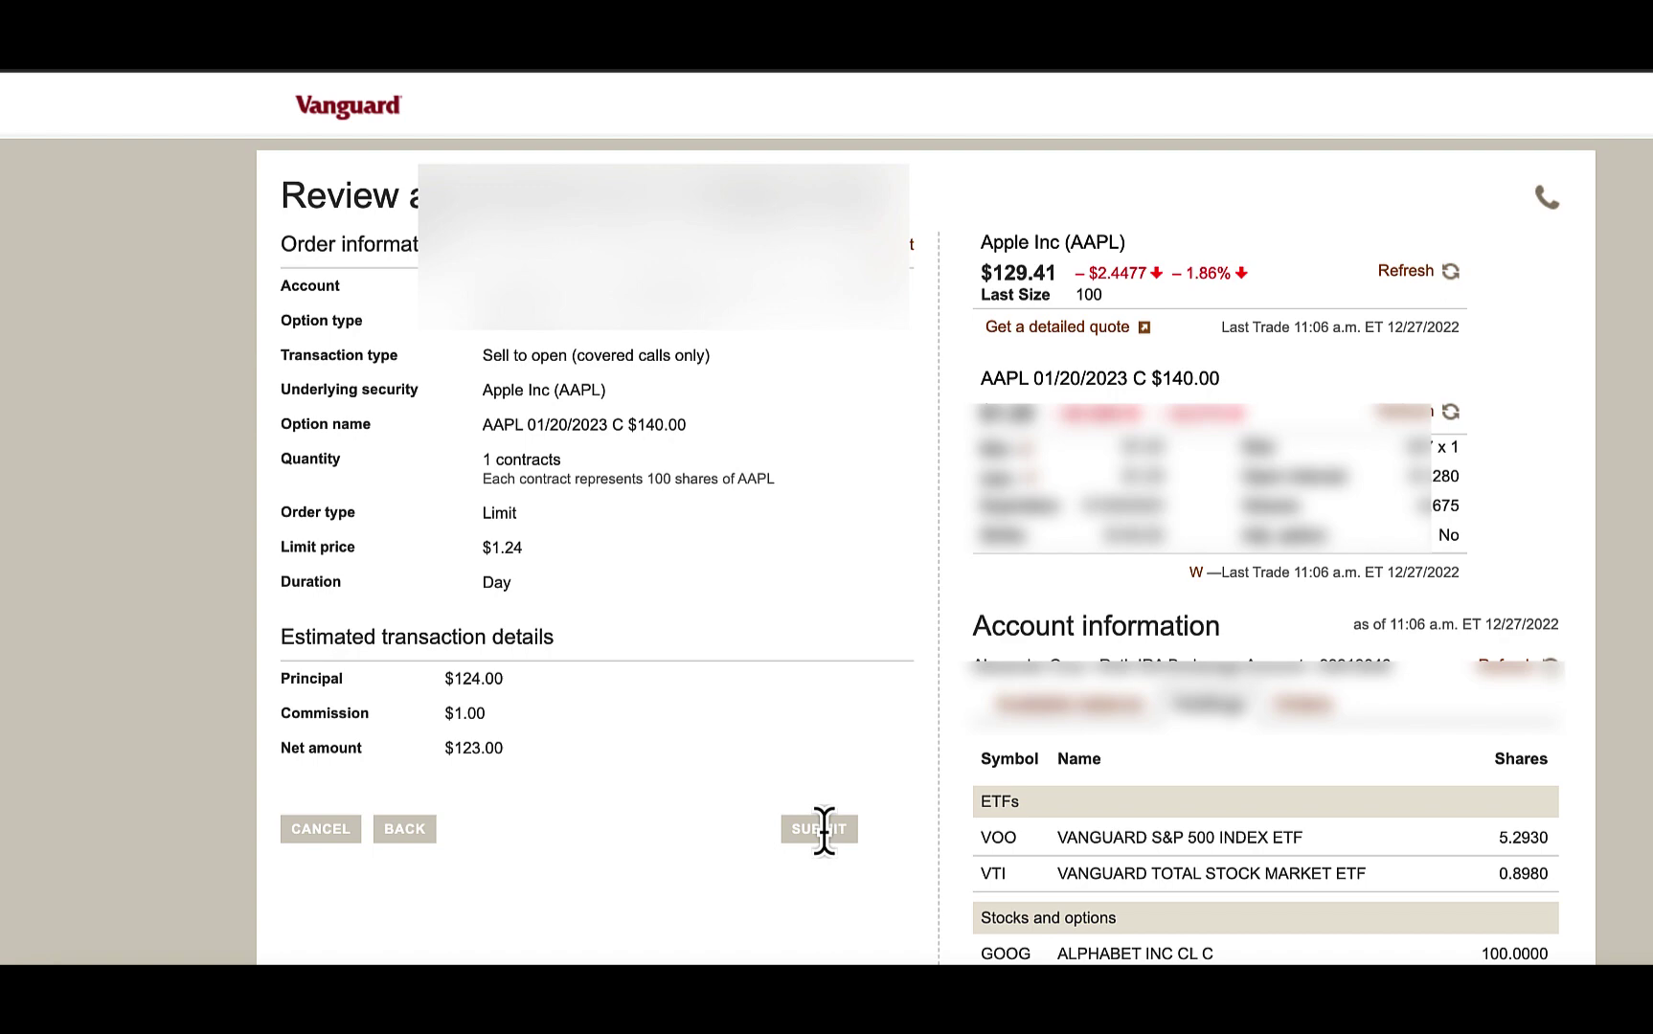
# Step: Scroll the holdings to the short AAPL 230120 C 140.00 call row at quantity -1.000
pyautogui.scroll(-1, 825, 766)
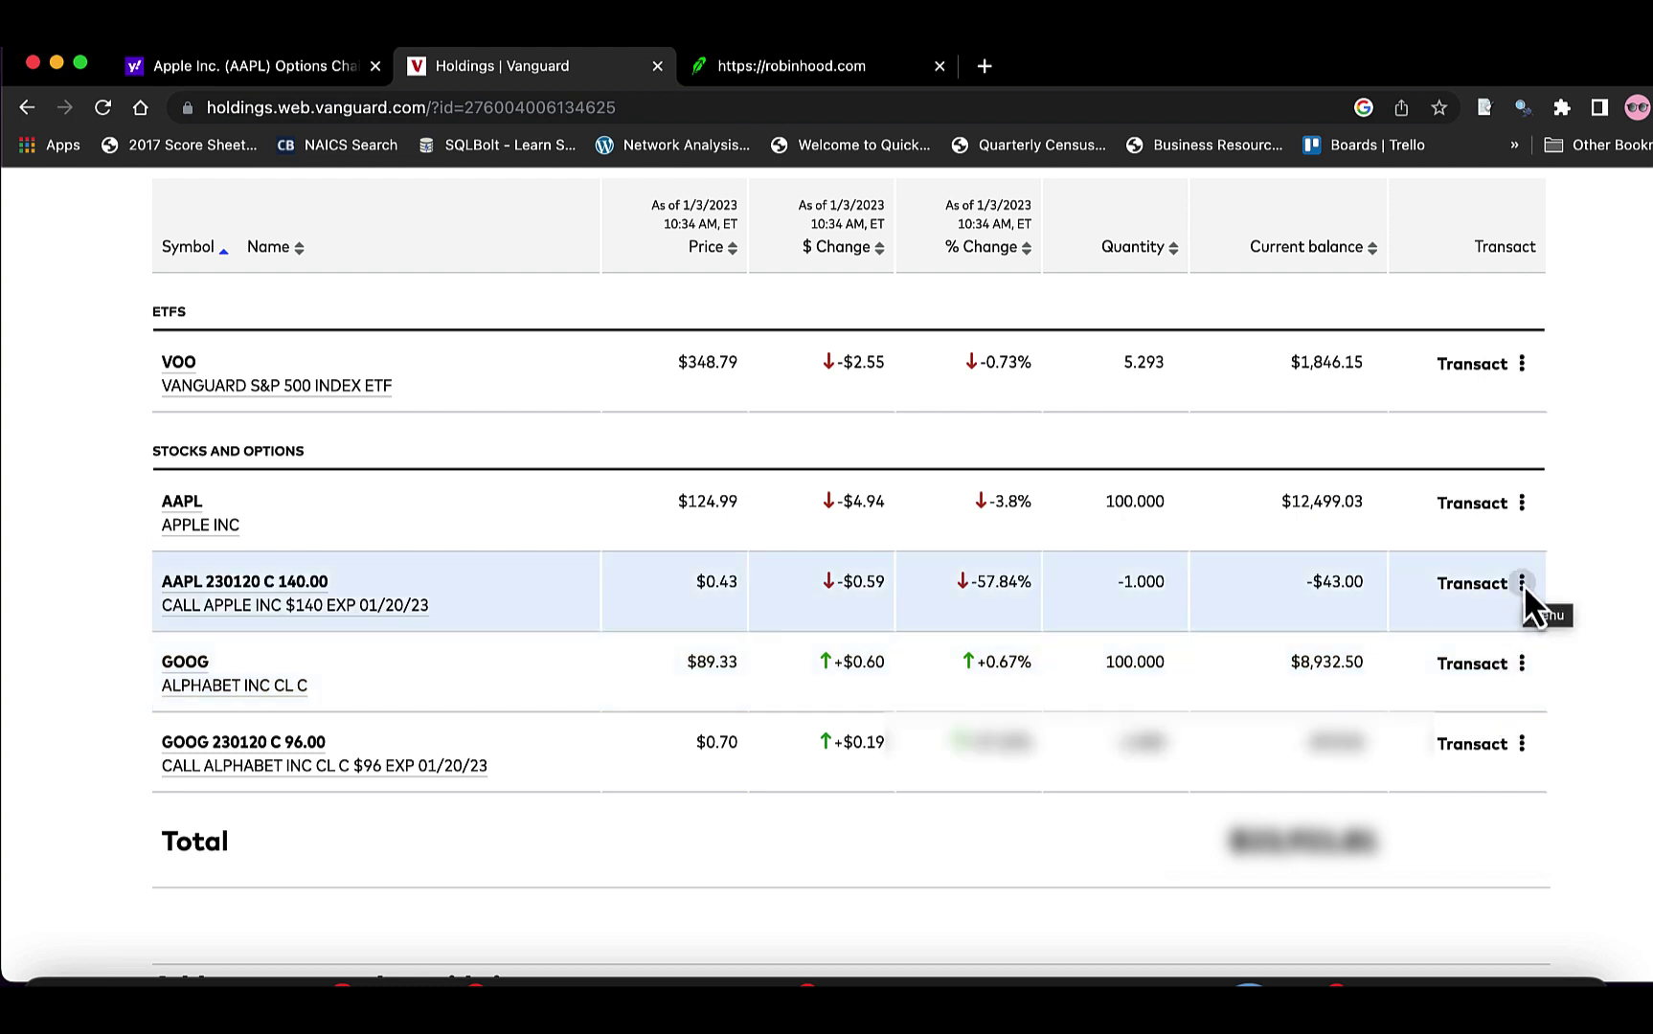
# Step: Choose Buy from the AAPL call's Transact menu and dismiss the incomplete-transaction warning
pyautogui.click(1521, 583)
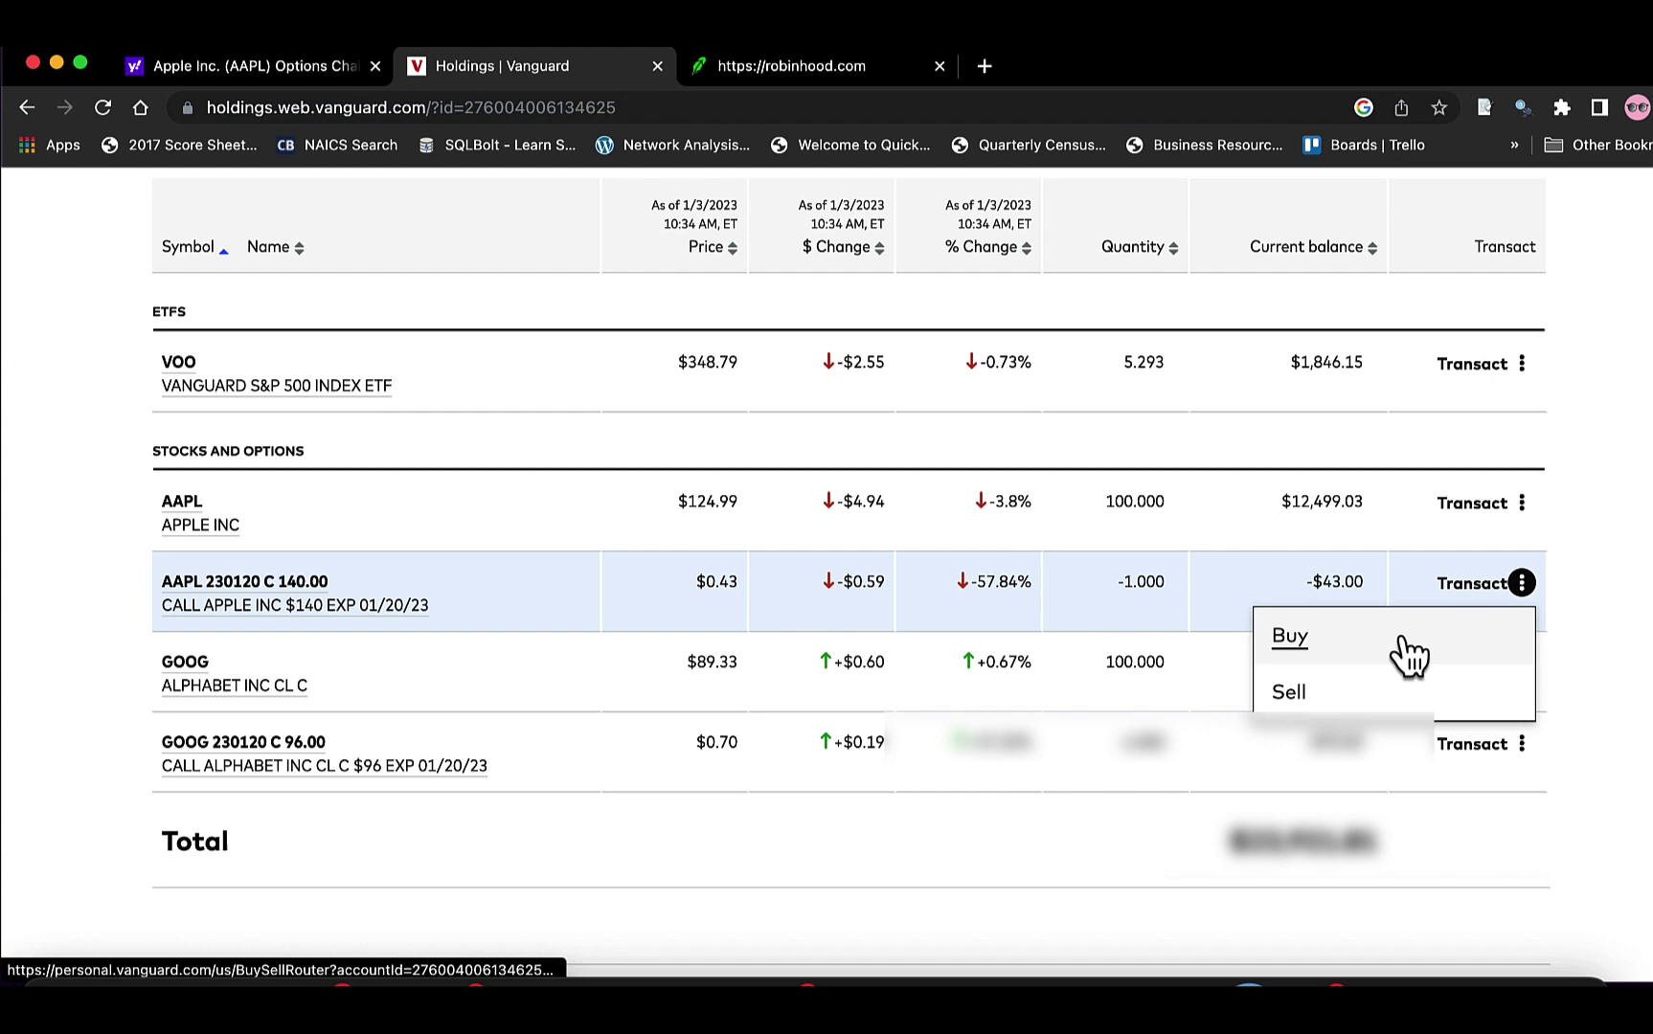
pyautogui.click(1290, 636)
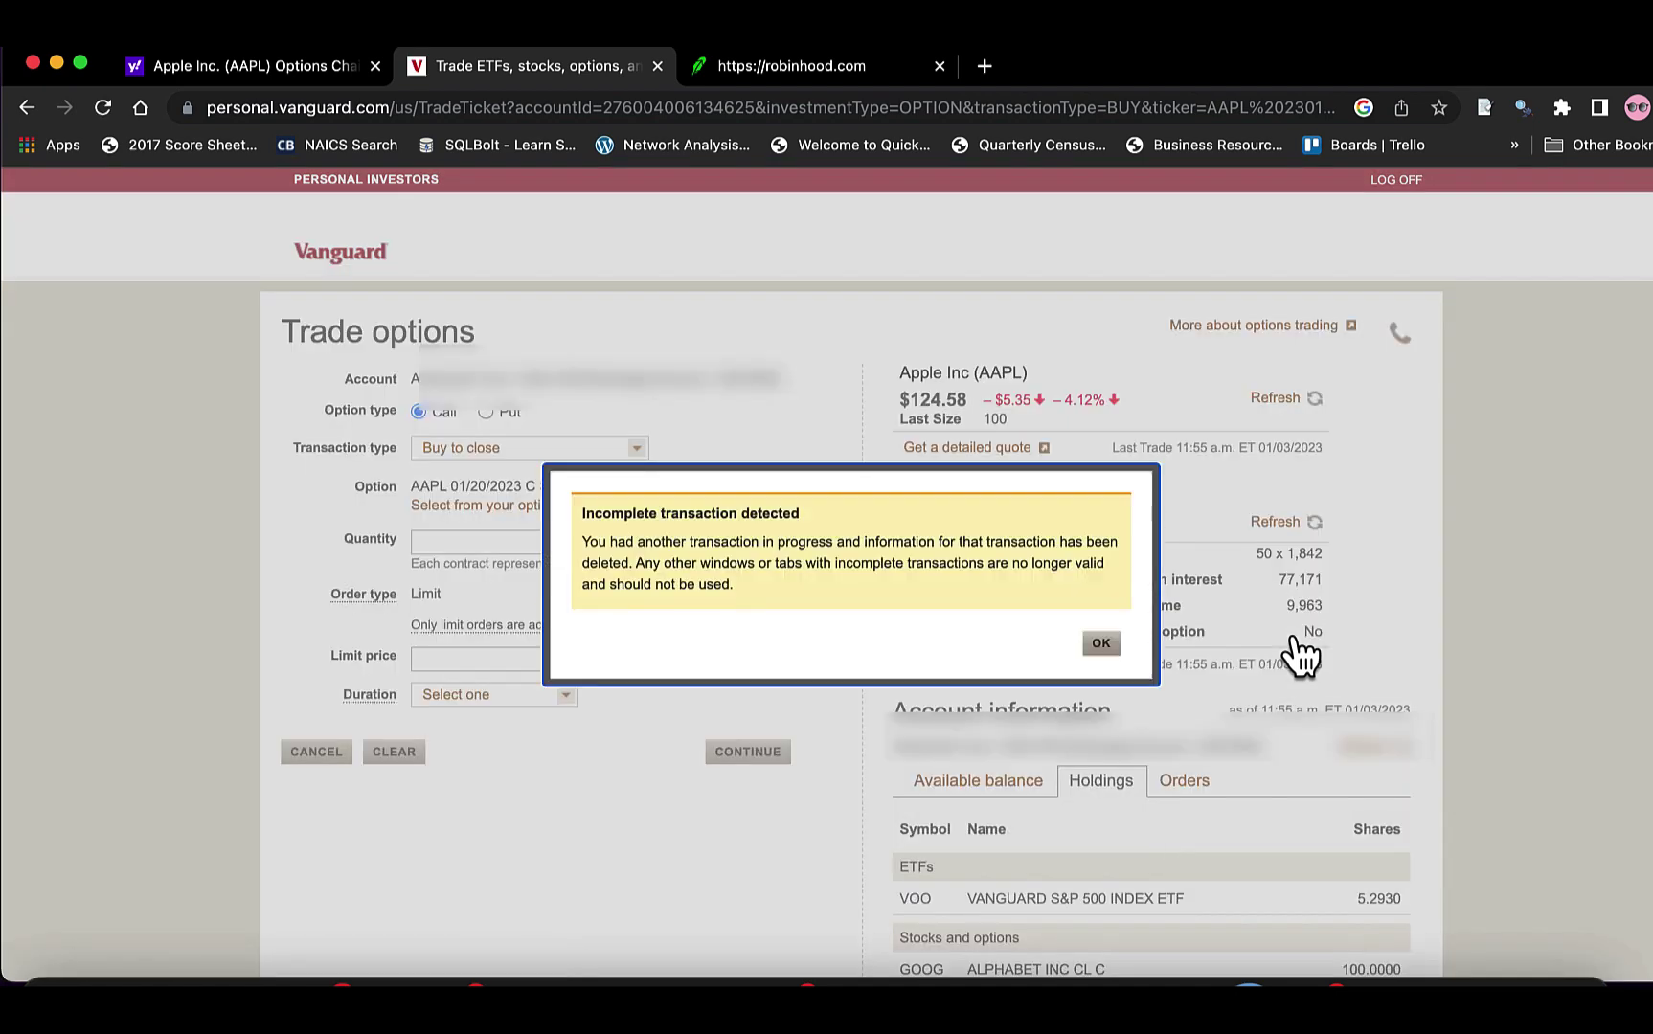
pyautogui.click(1102, 643)
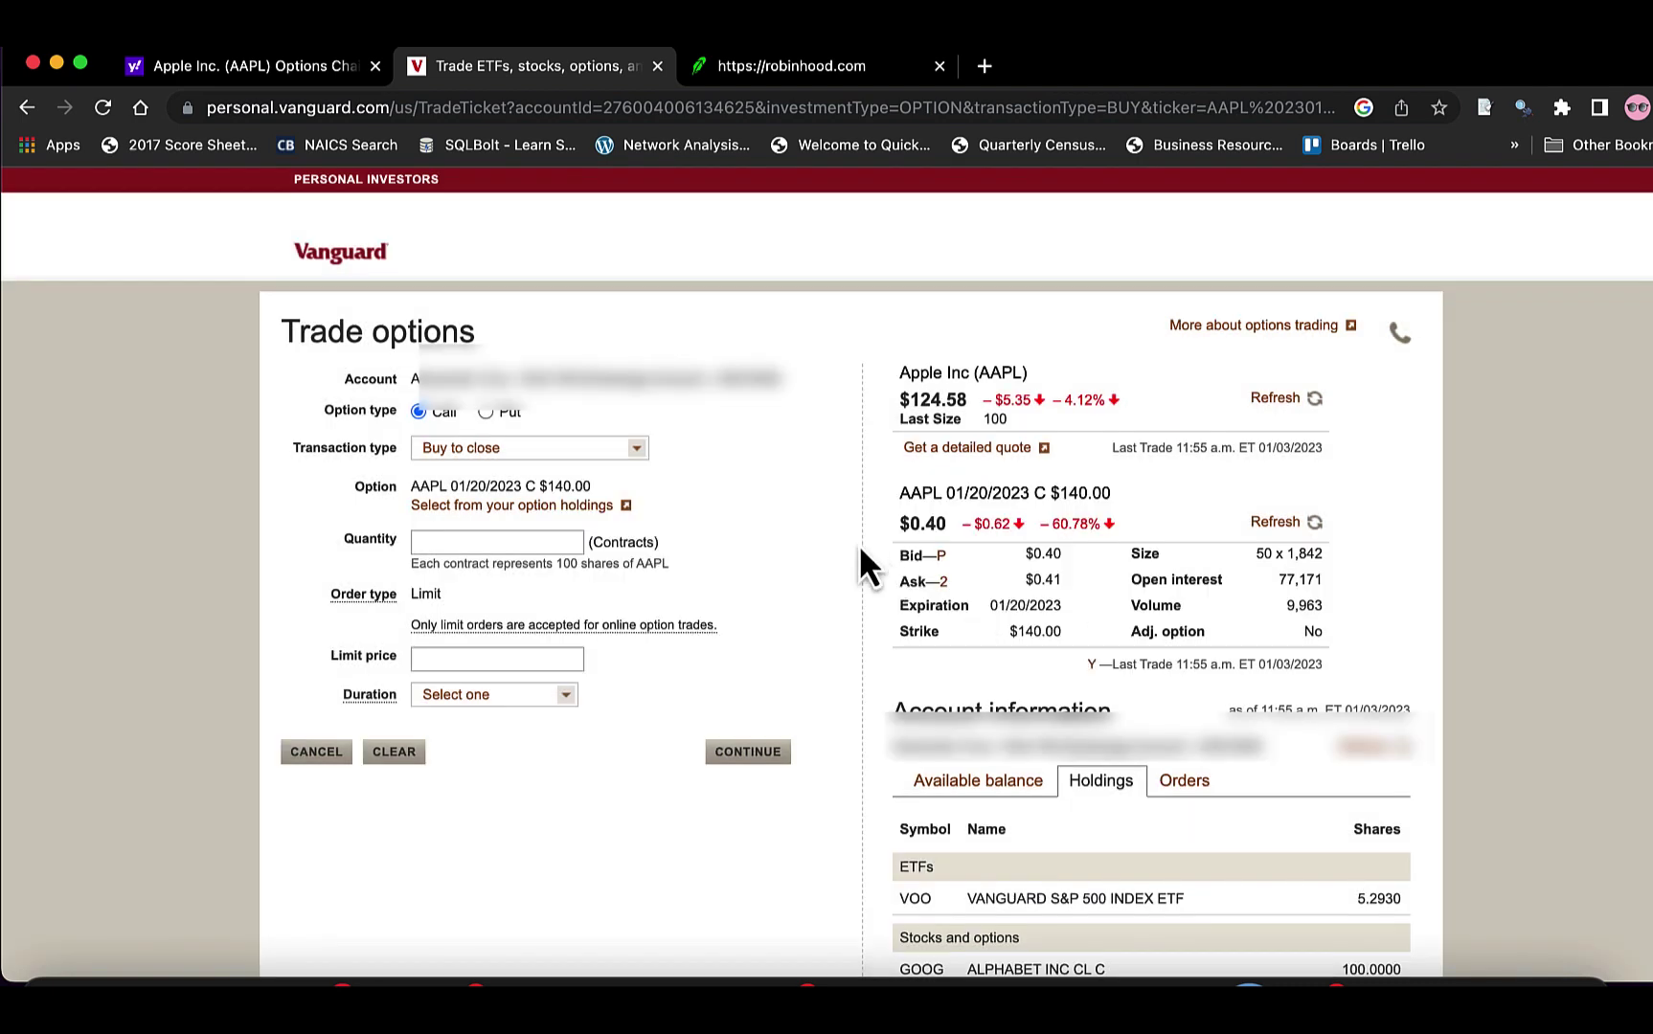
# Step: Enter quantity 1, Day duration and a $0.41 limit price, then continue to the review
pyautogui.click(535, 543)
pyautogui.write('1')
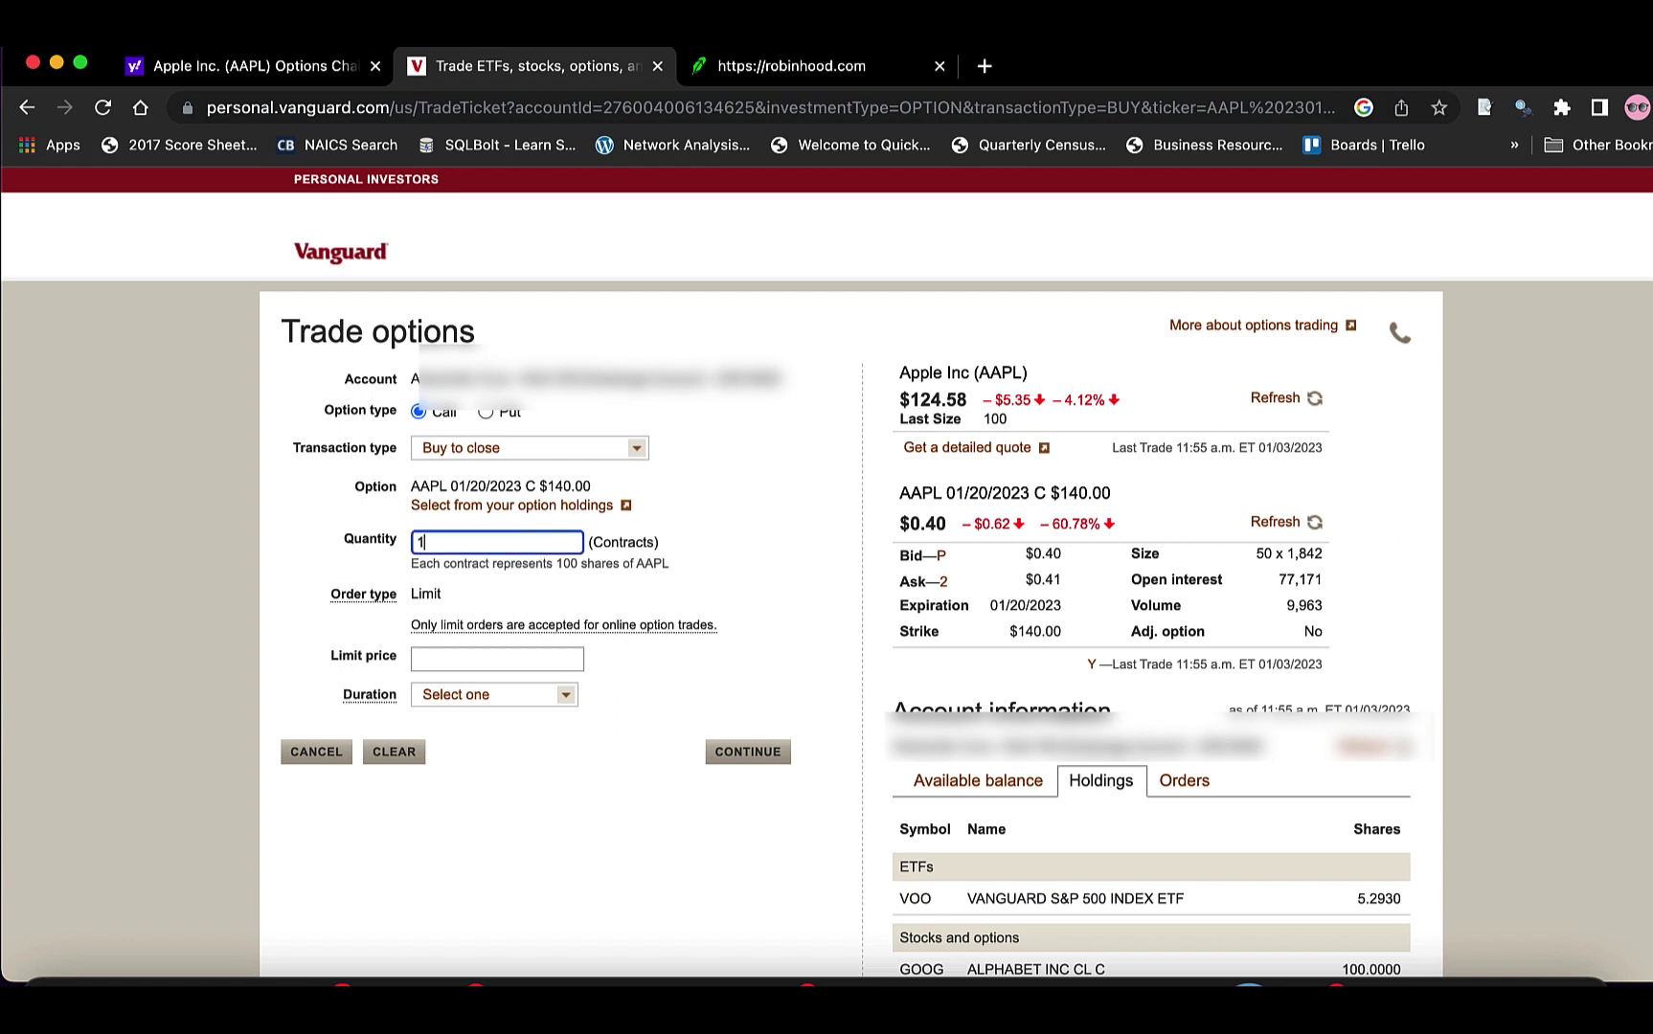
pyautogui.click(530, 693)
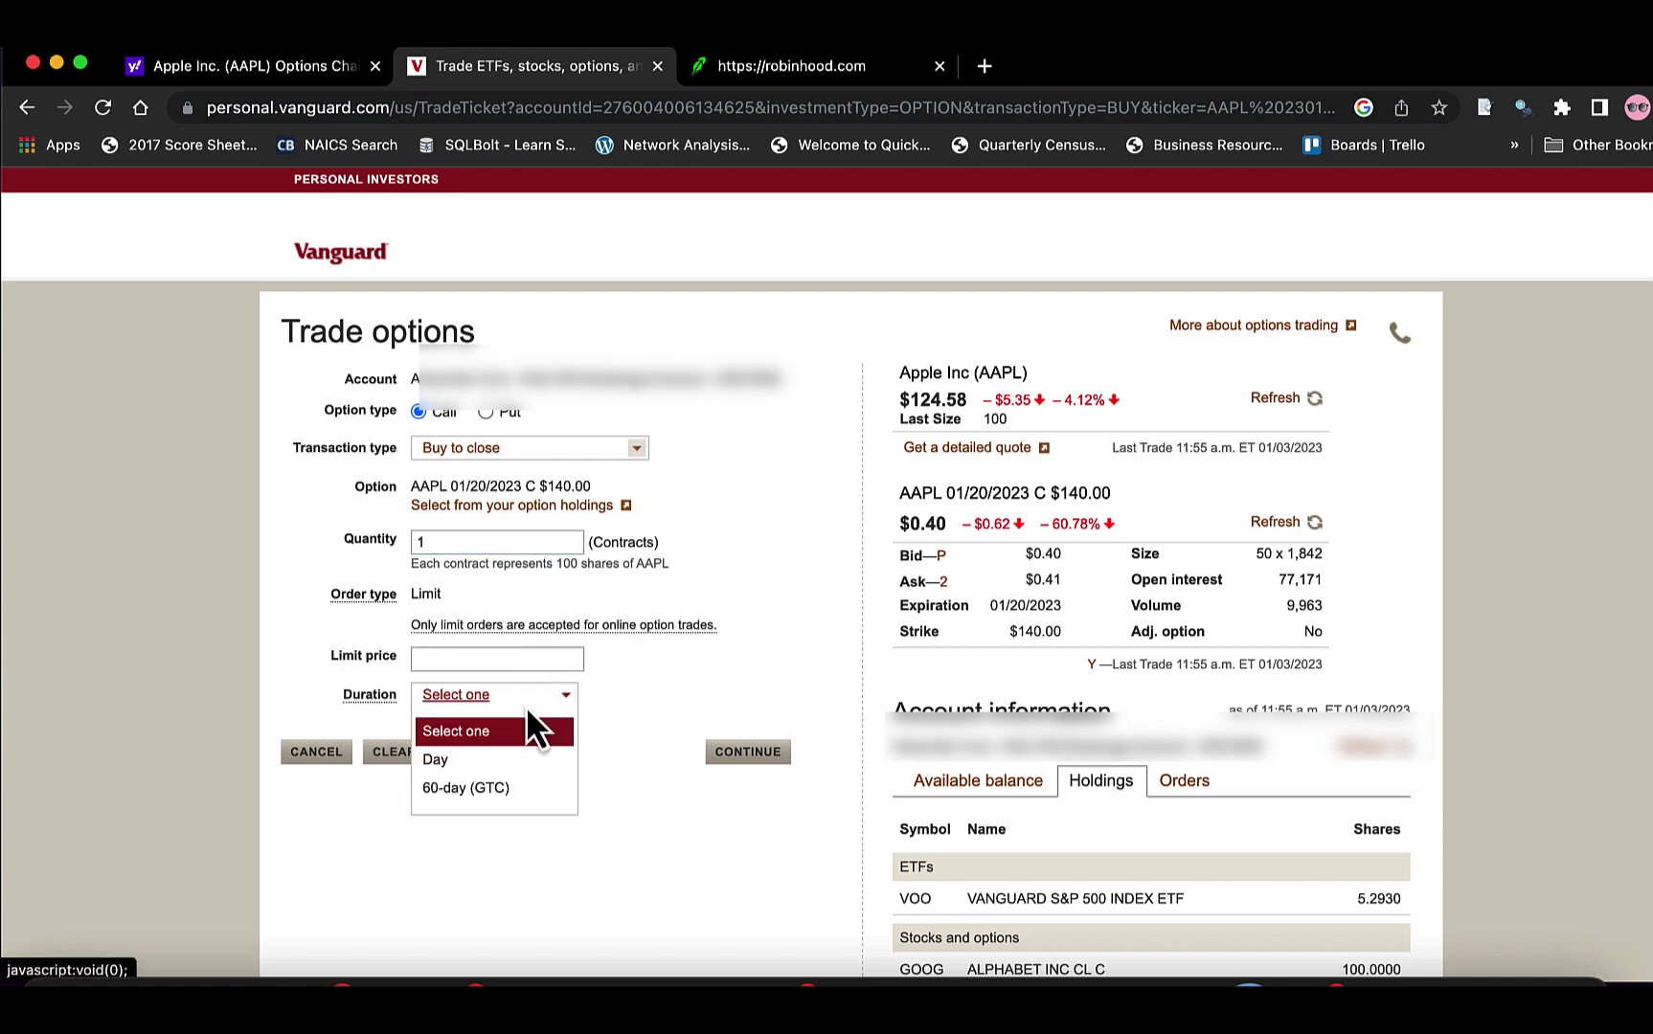
pyautogui.click(499, 761)
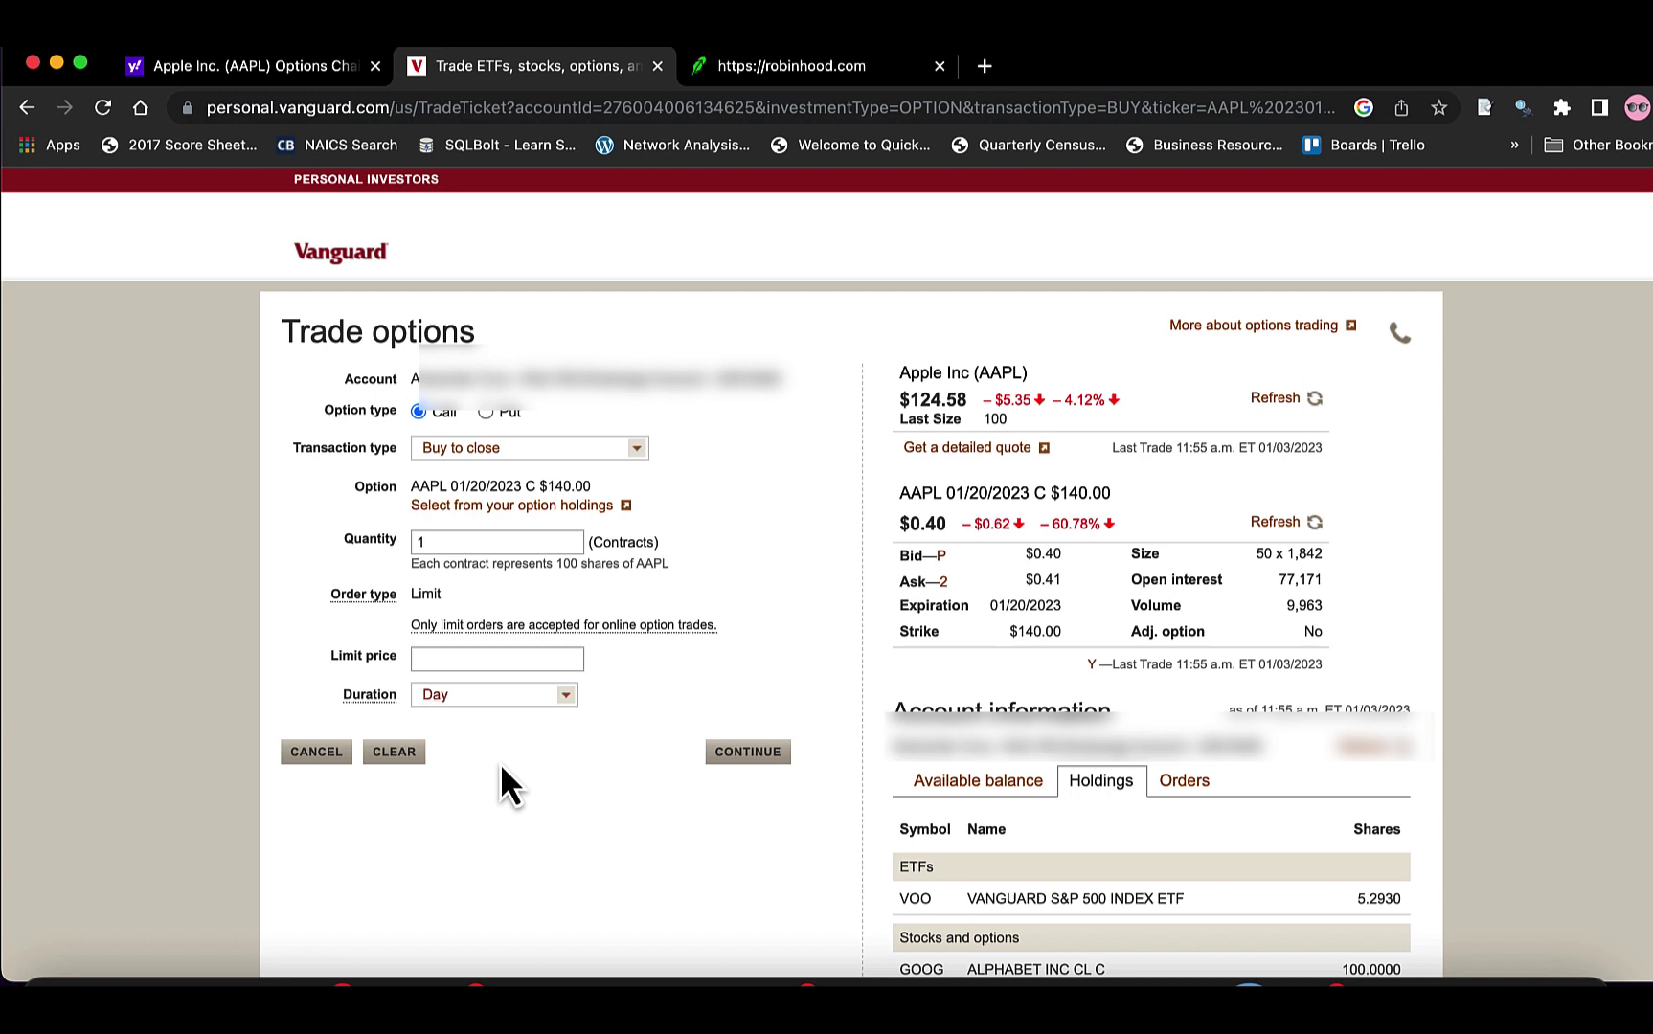
pyautogui.click(459, 661)
pyautogui.write('0.41')
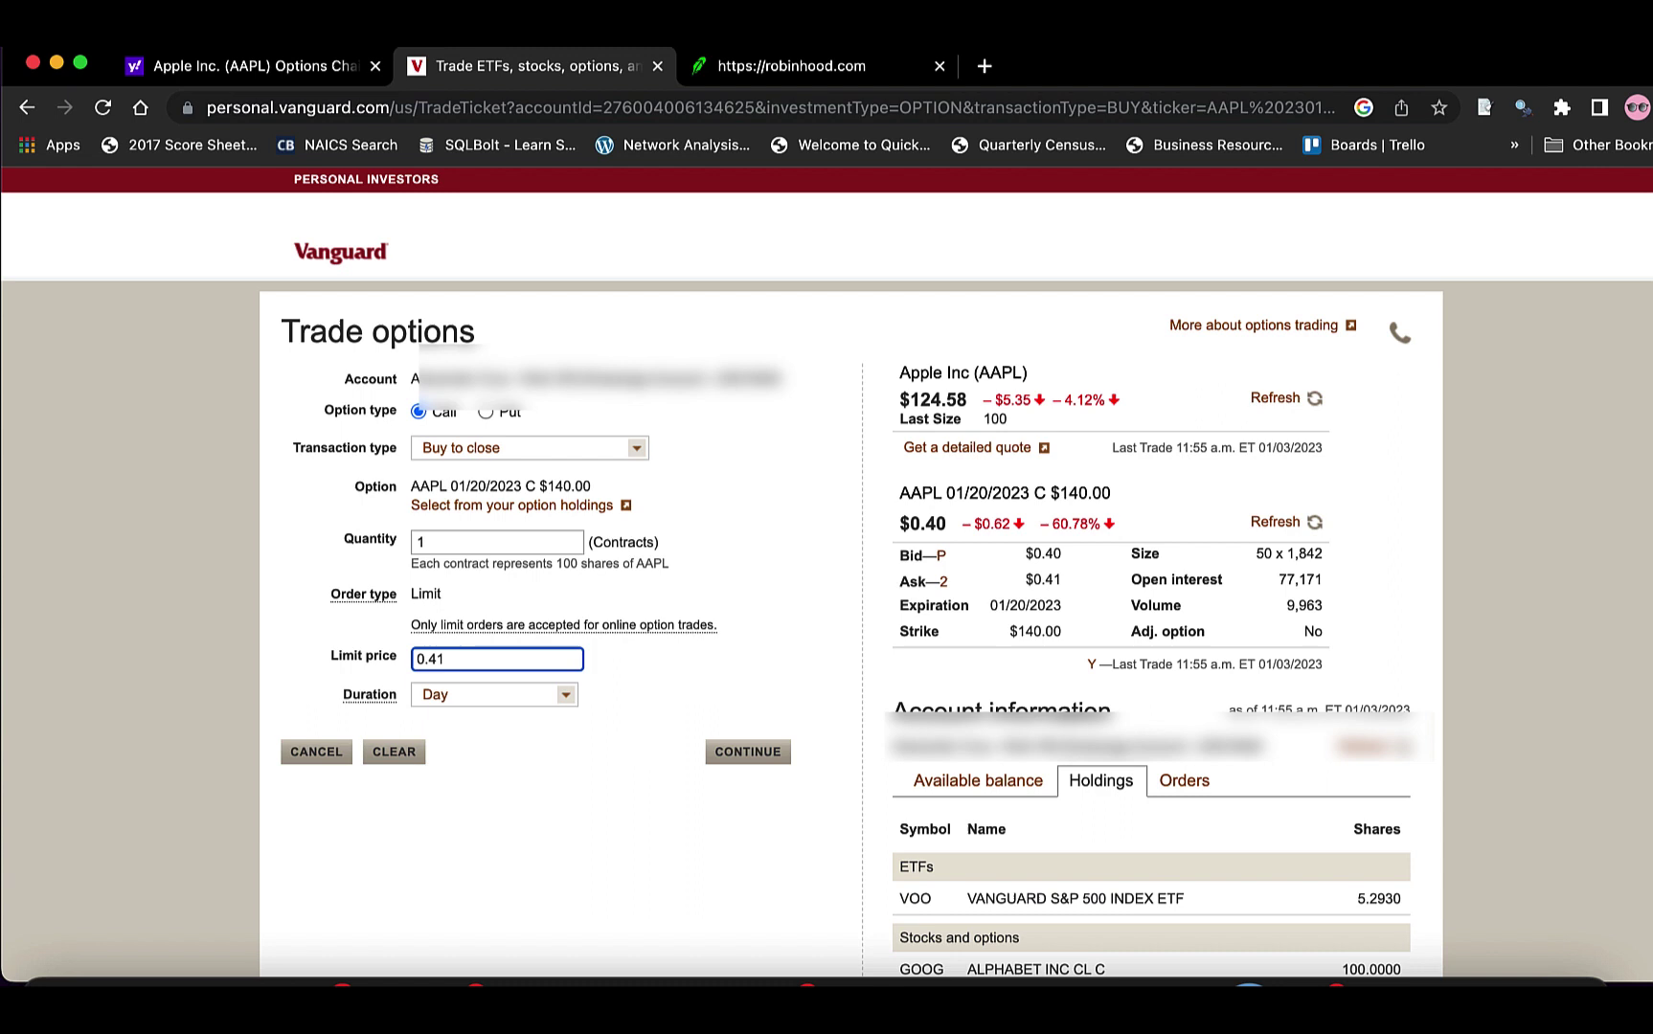
pyautogui.click(750, 752)
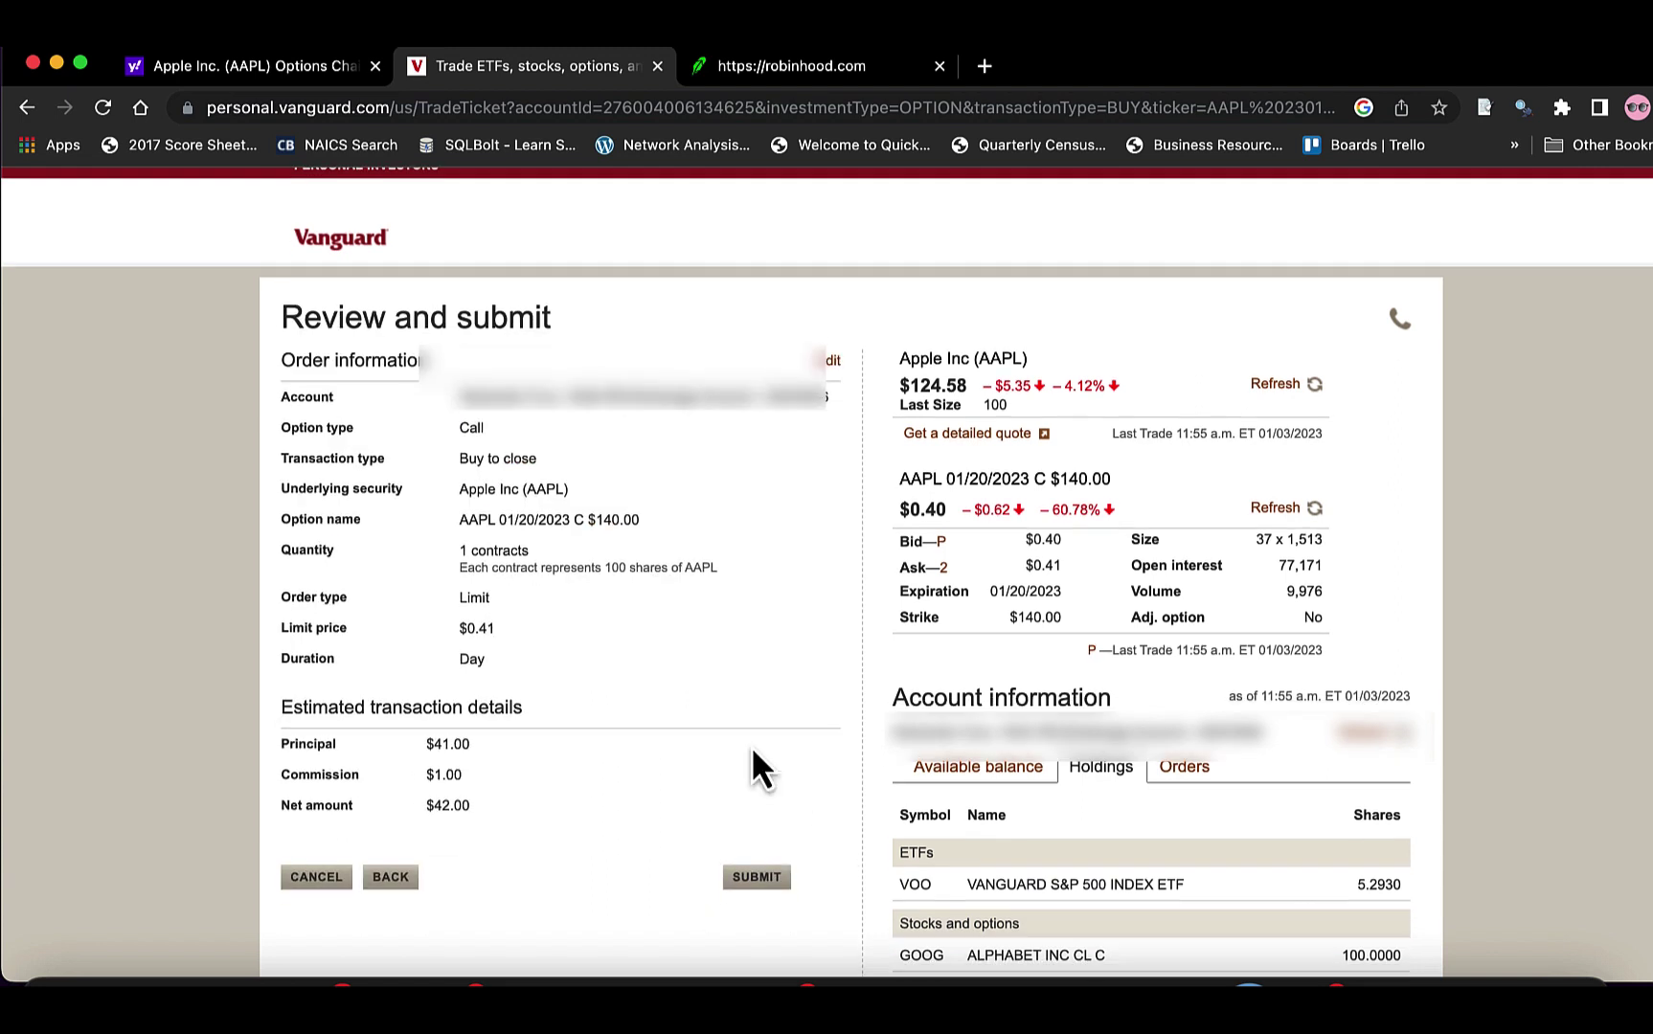